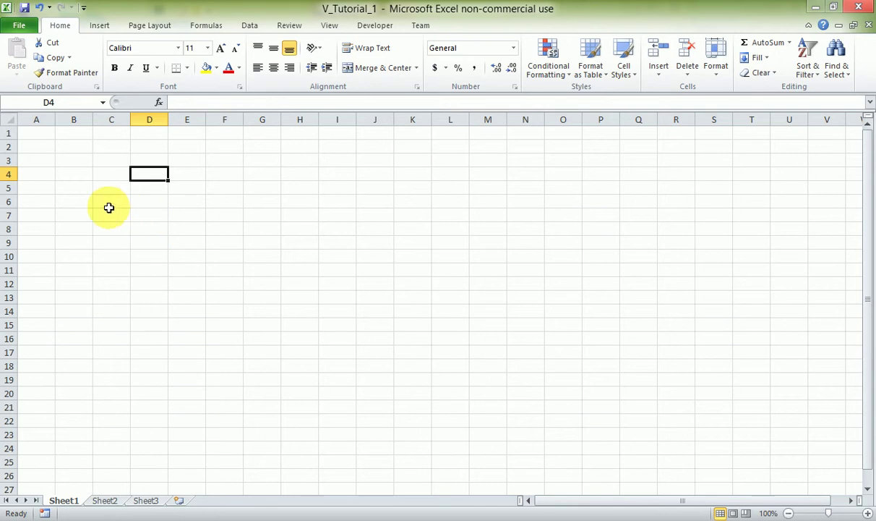
Enter the headings First Name, Last Name, Telephone No and Region in A1 to D1, fixing a typo.
left_click(37, 132)
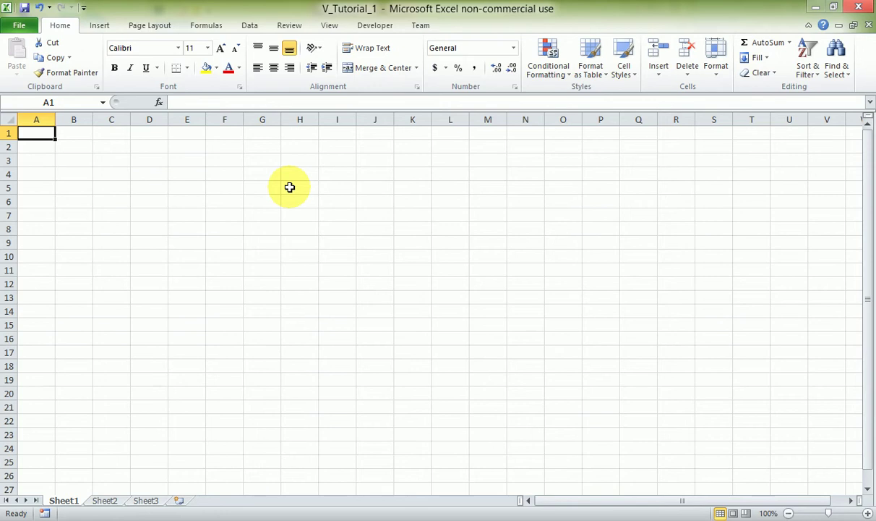
type("First")
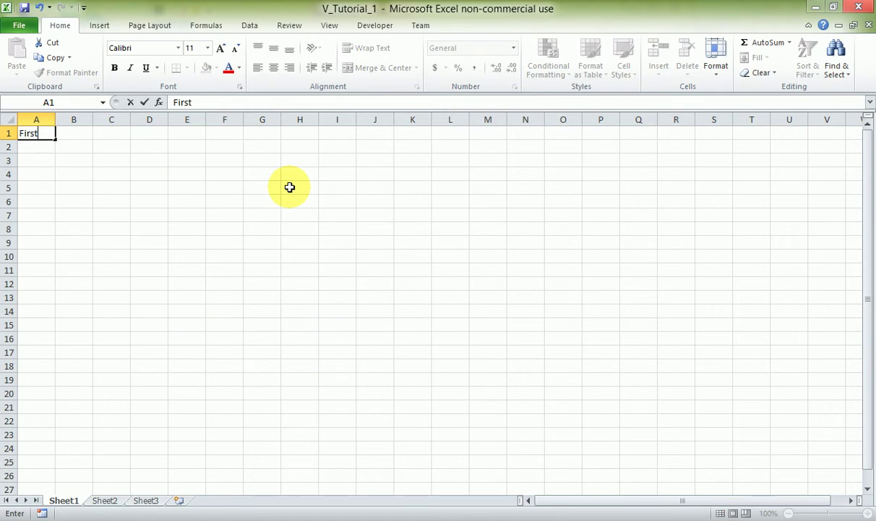
type(" Name")
key("Tab")
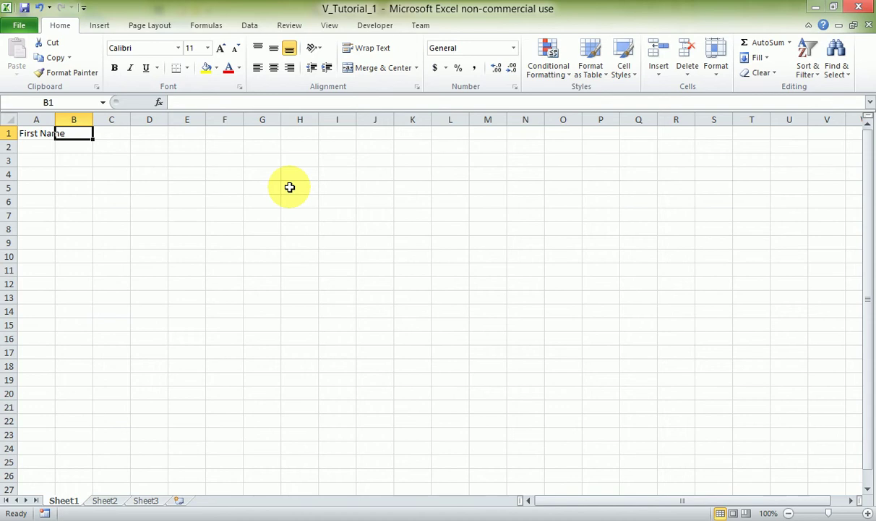
type("Last Name")
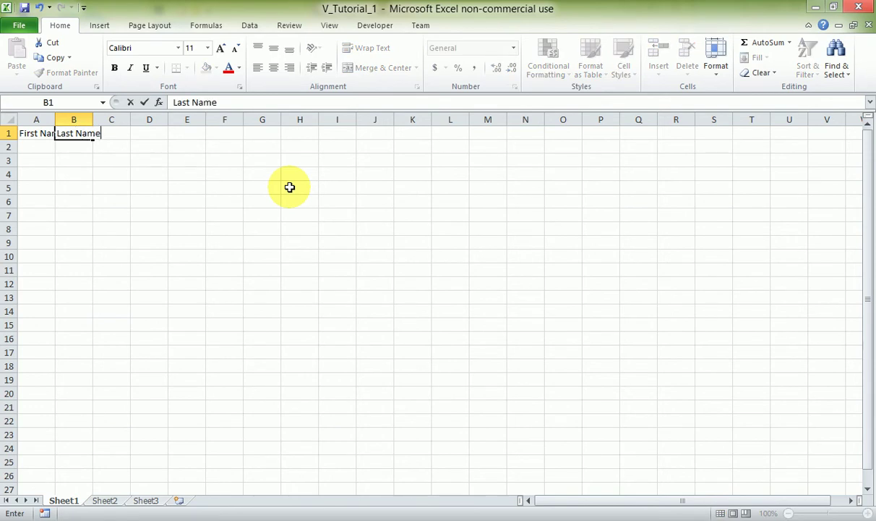
key("Tab")
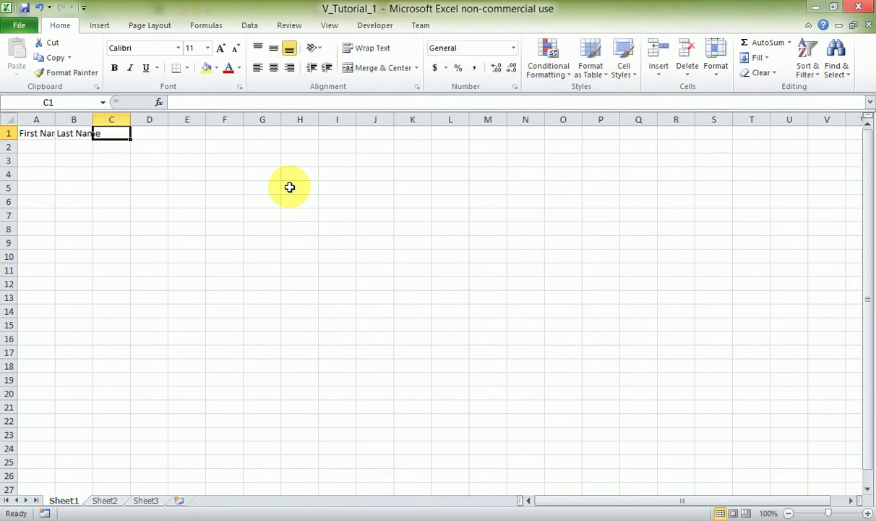
type("Telephine")
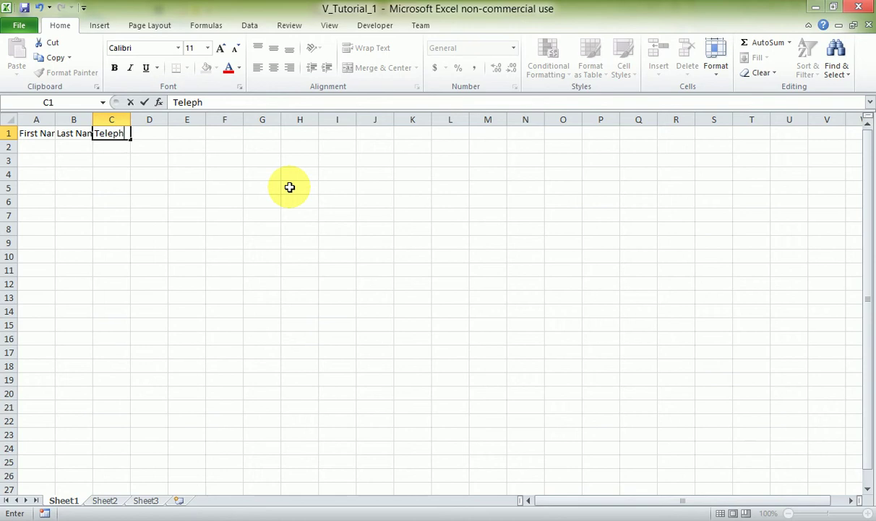
key("BackSpace")
key("BackSpace")
key("BackSpace")
type("one No")
key("Tab")
type("Re")
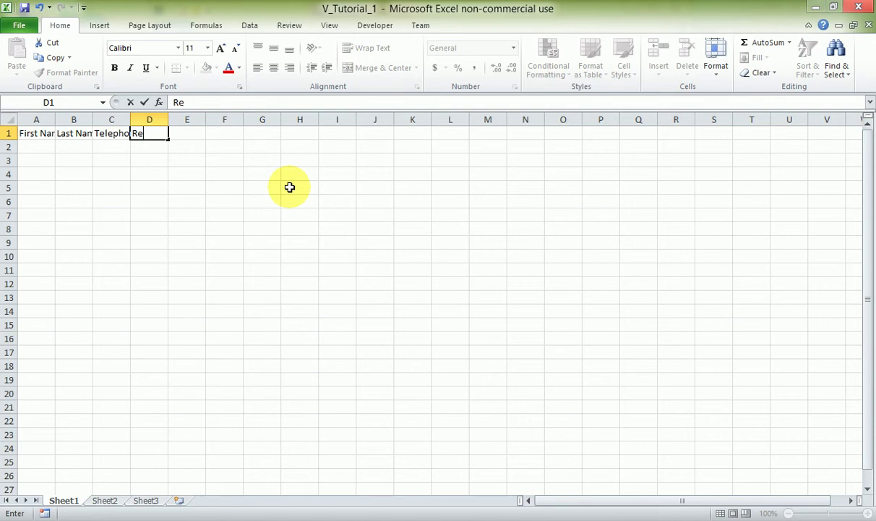
type("gion")
key("Return")
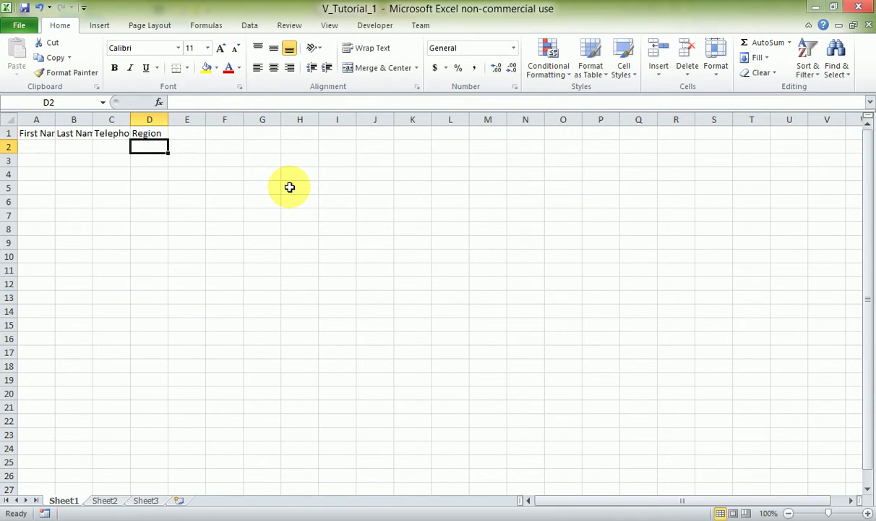
key("Left")
key("Left")
key("Left")
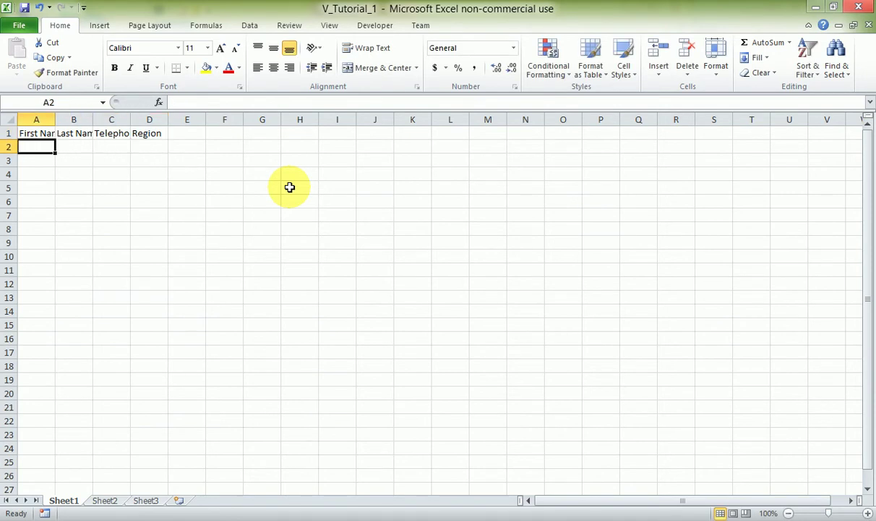
AutoFit column A, then select the whole sheet and AutoFit every column to its heading.
left_click(51, 133)
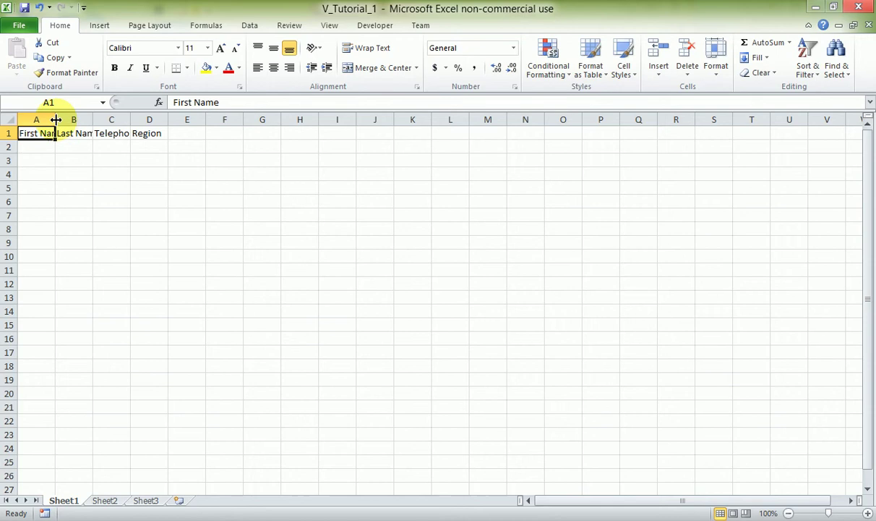
double_click(56, 120)
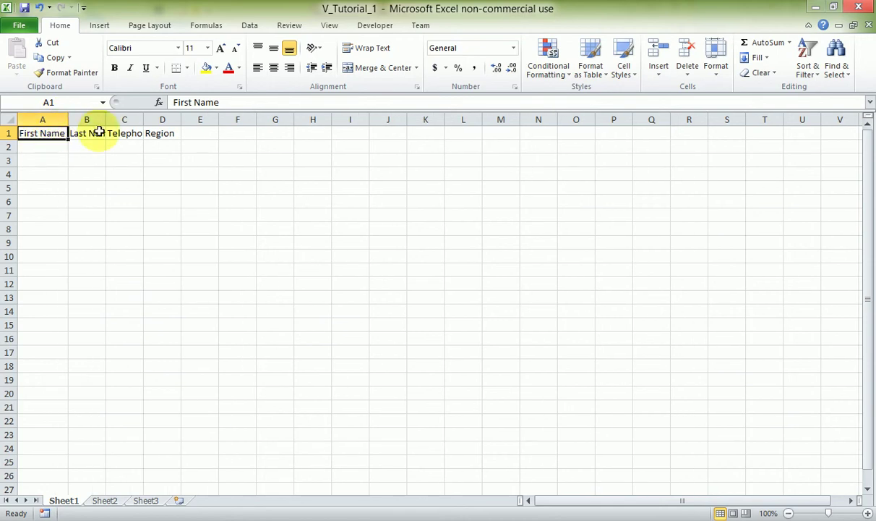
left_click(88, 136)
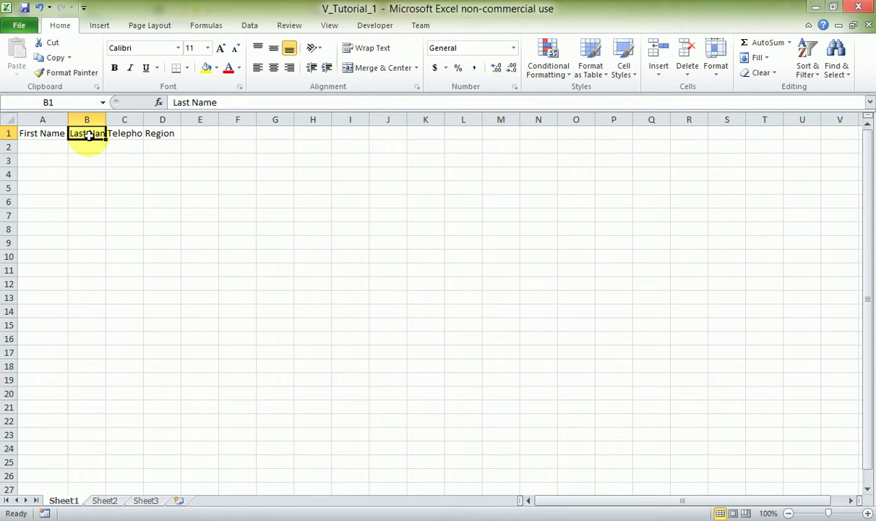
left_click(127, 135)
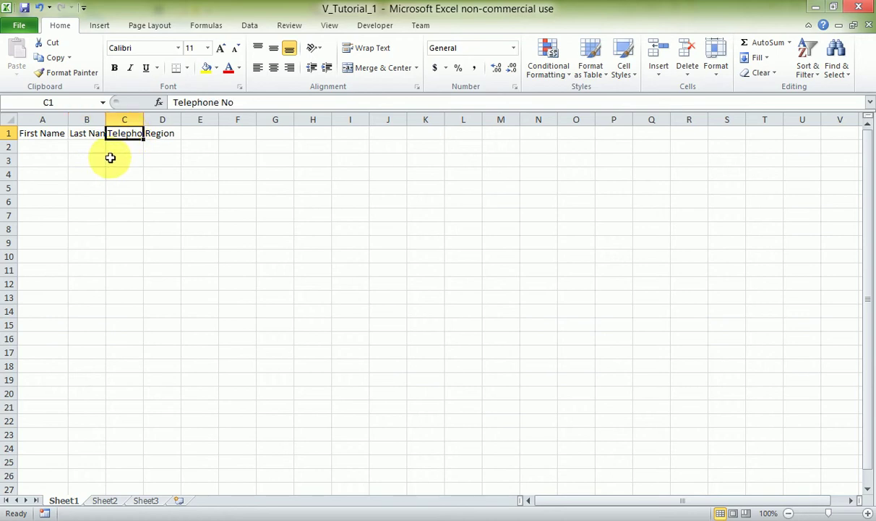
left_click(11, 120)
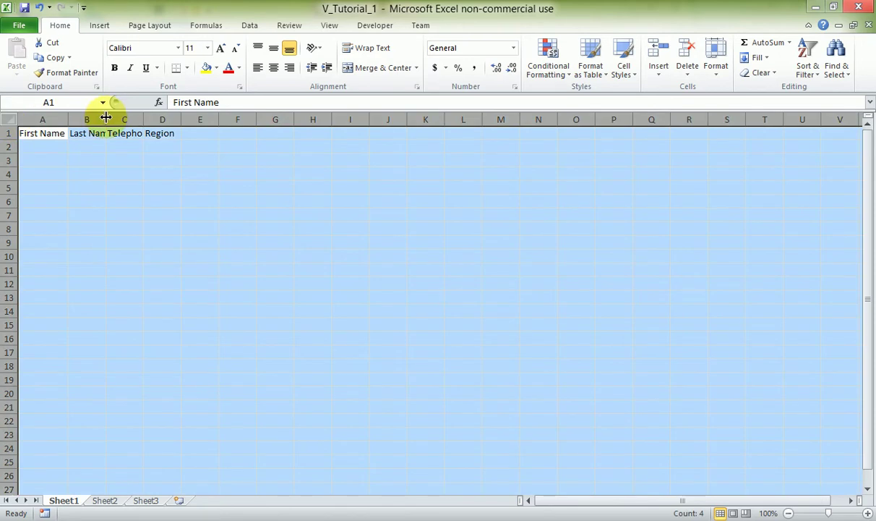
double_click(106, 117)
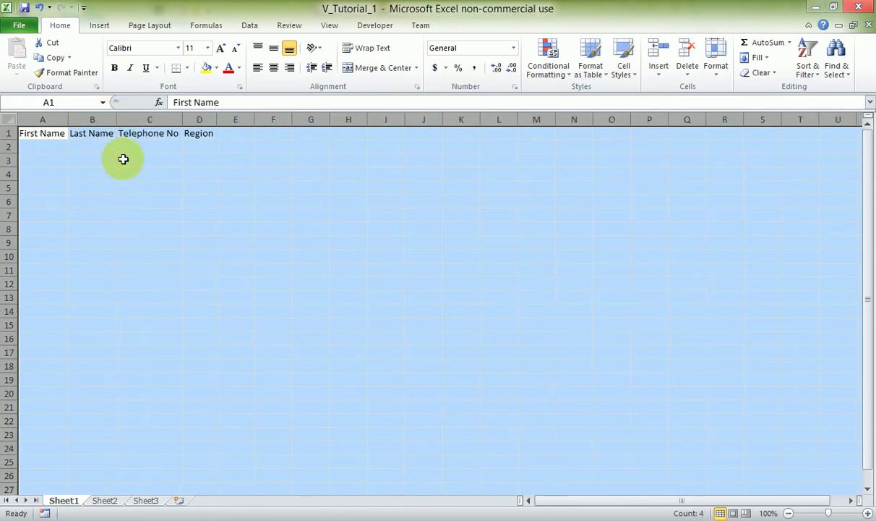
left_click(172, 173)
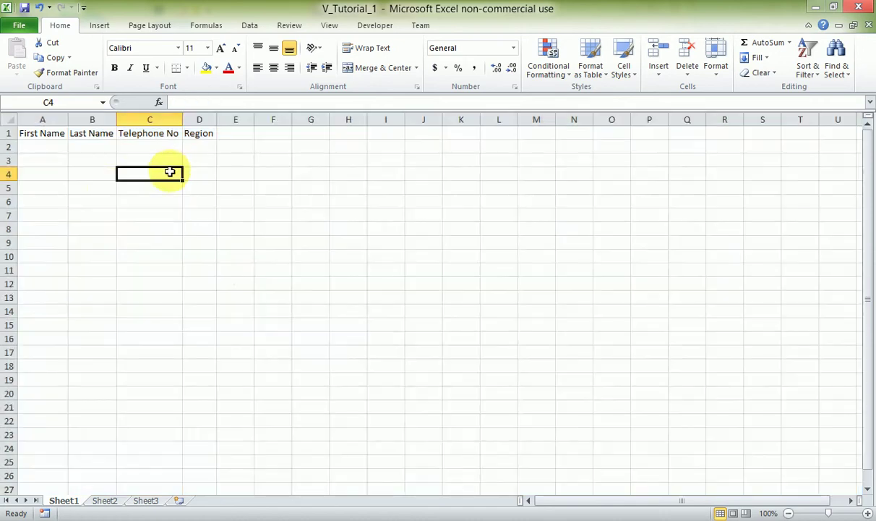
Type the first contact's first name in A2 and last name in B2.
left_click(48, 148)
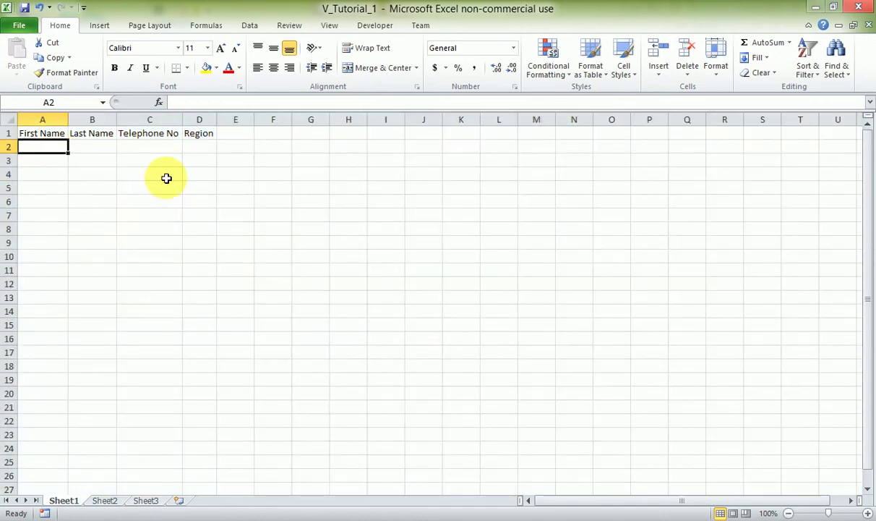
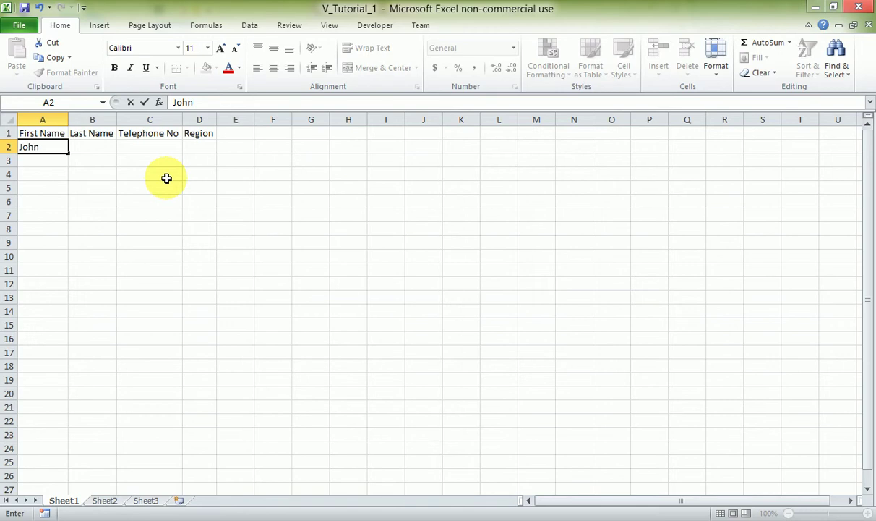
key("Tab")
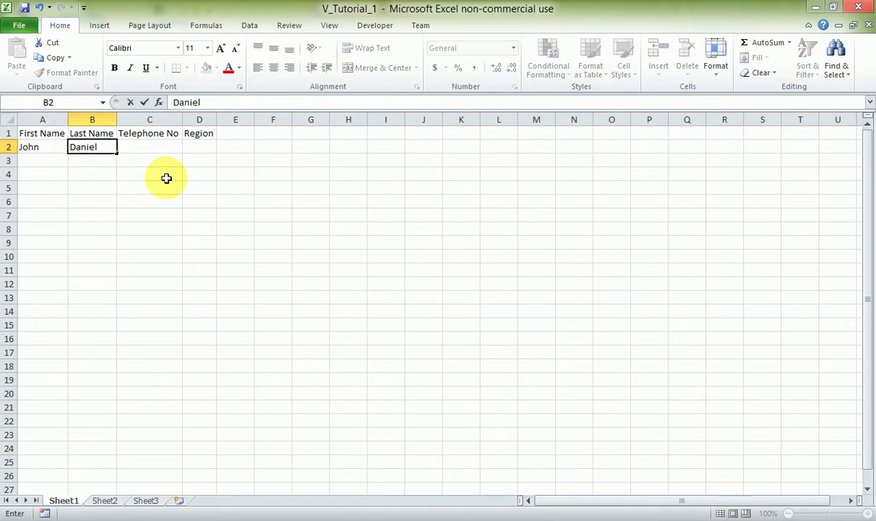
key("Tab")
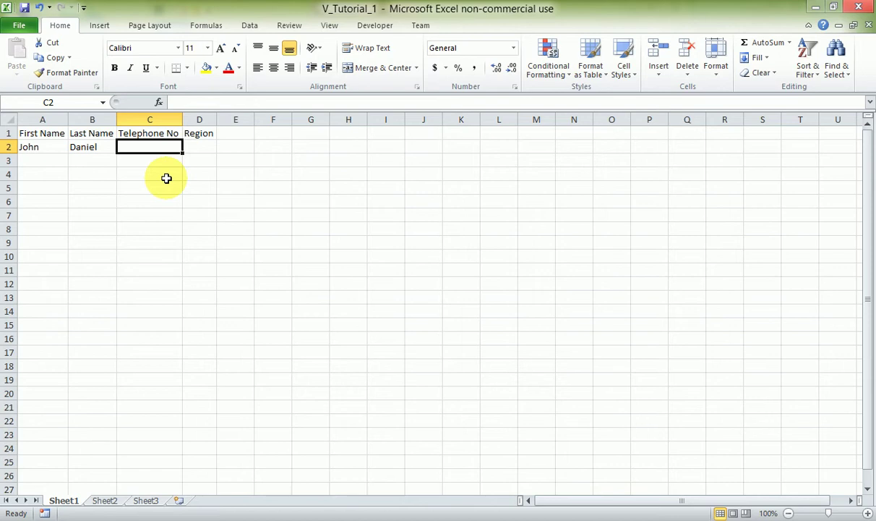
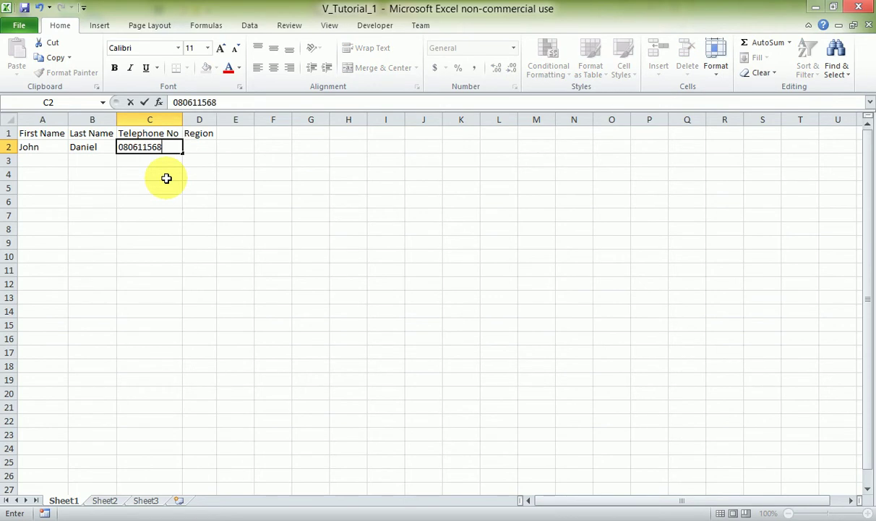
Re-enter the contact's telephone number in C2 as text with an apostrophe, and type Lagos in D2.
key("Tab")
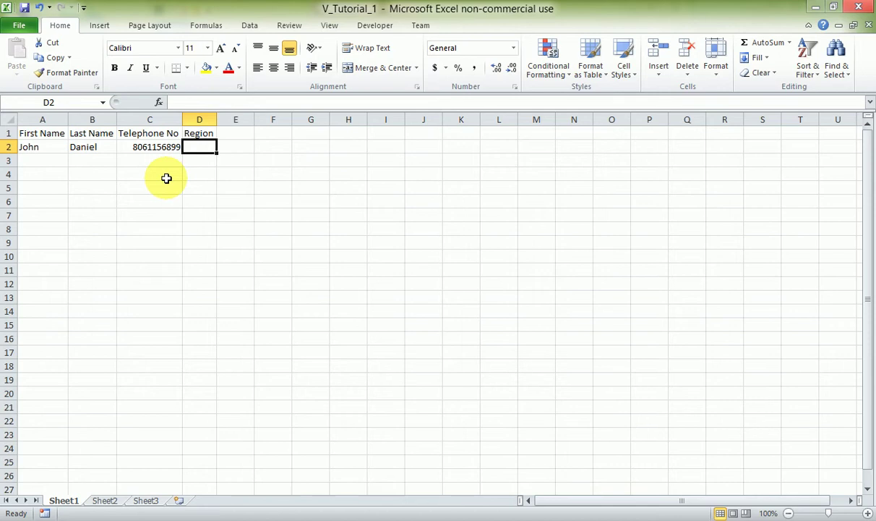
key("Left")
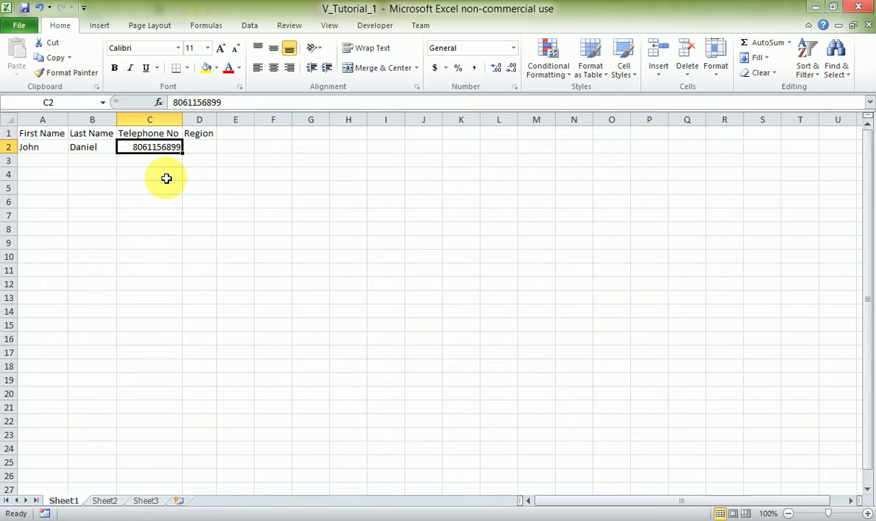
type("'")
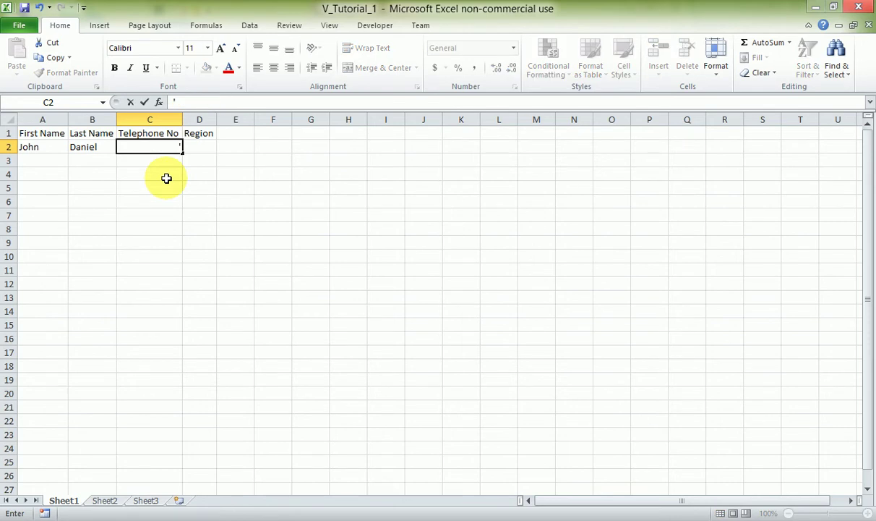
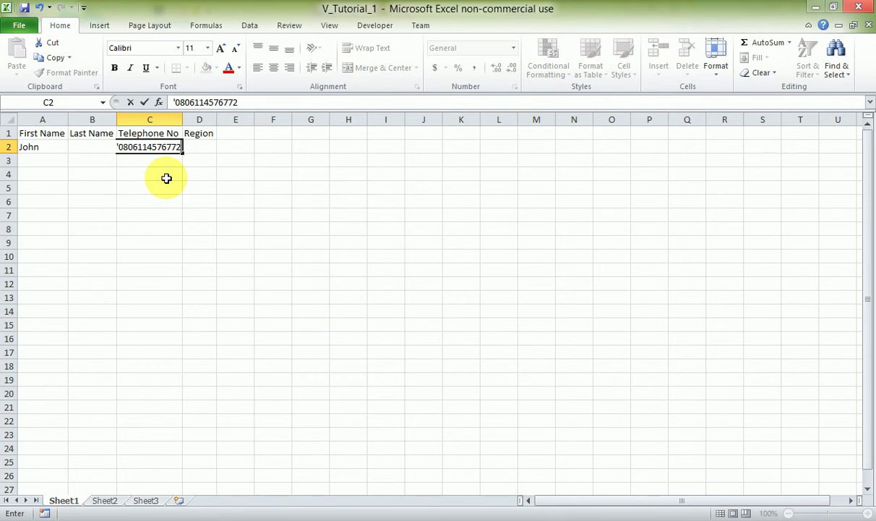
key("Tab")
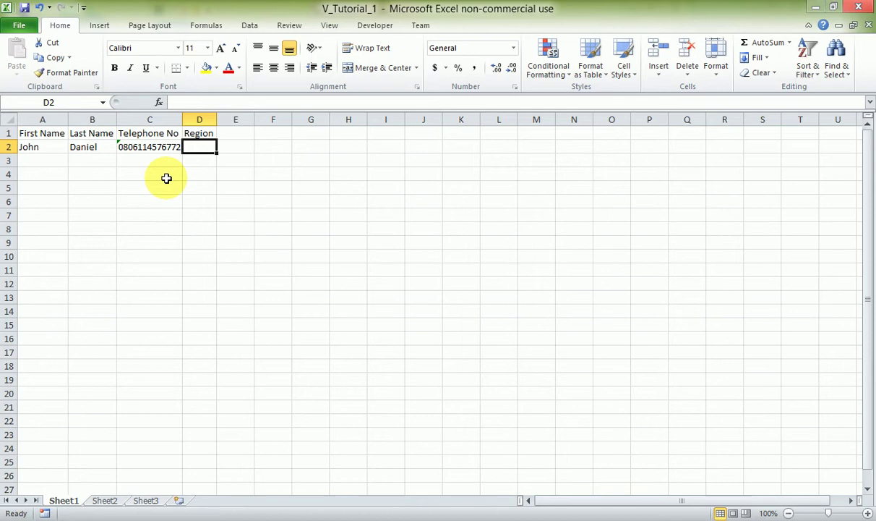
type("Lagos")
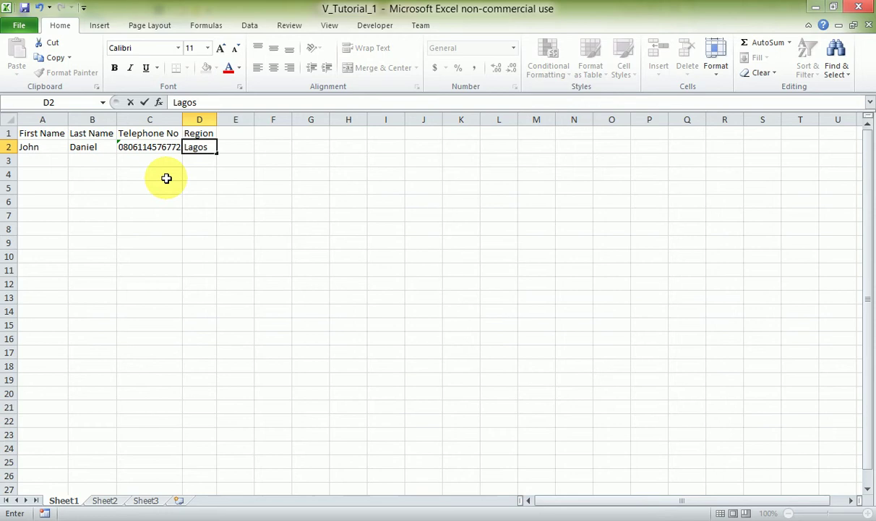
key("Return")
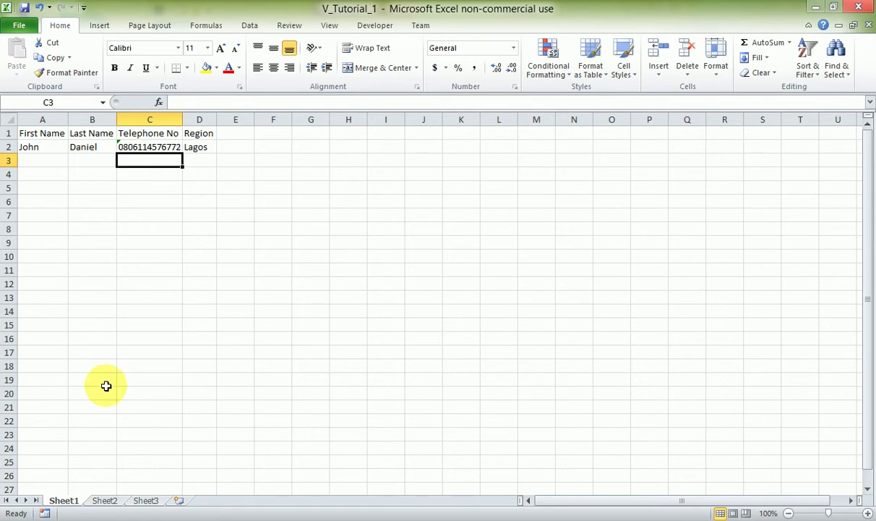
Switch to Sheet2 and AutoFit all its columns so the cut-off names show in full.
left_click(106, 500)
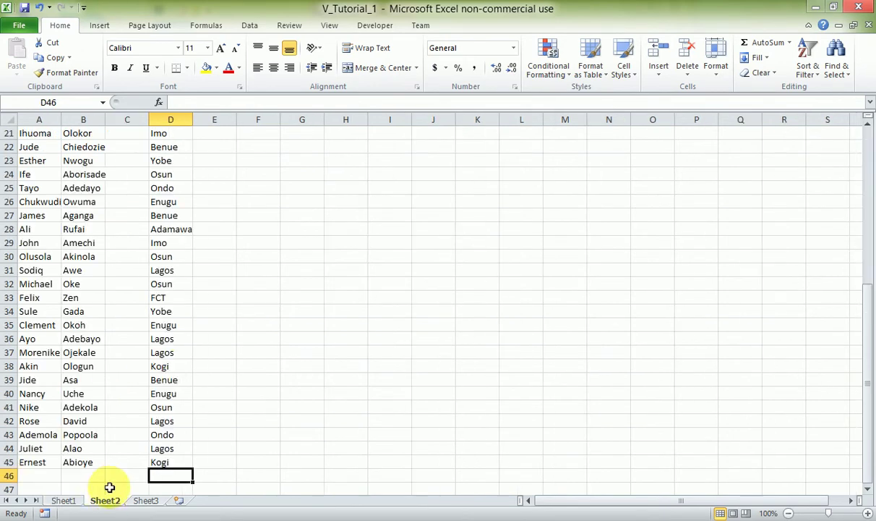
scroll(177, 366, "up", 7)
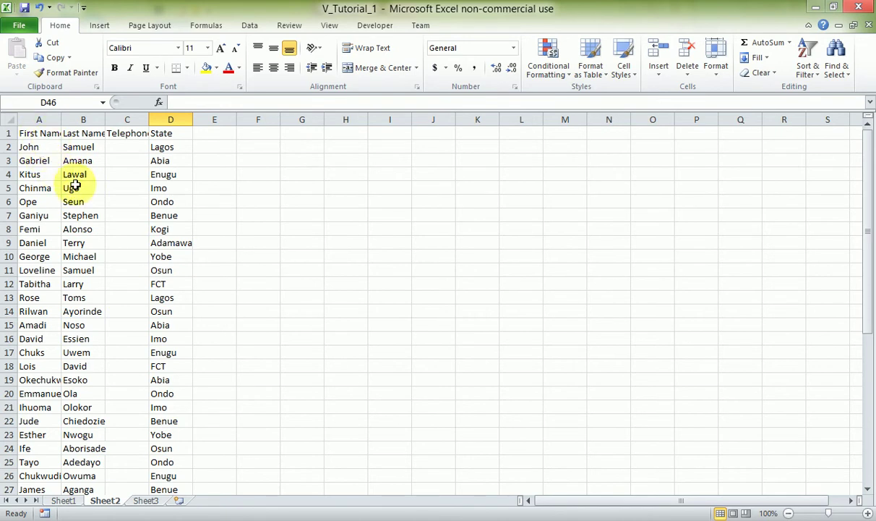
left_click(33, 135)
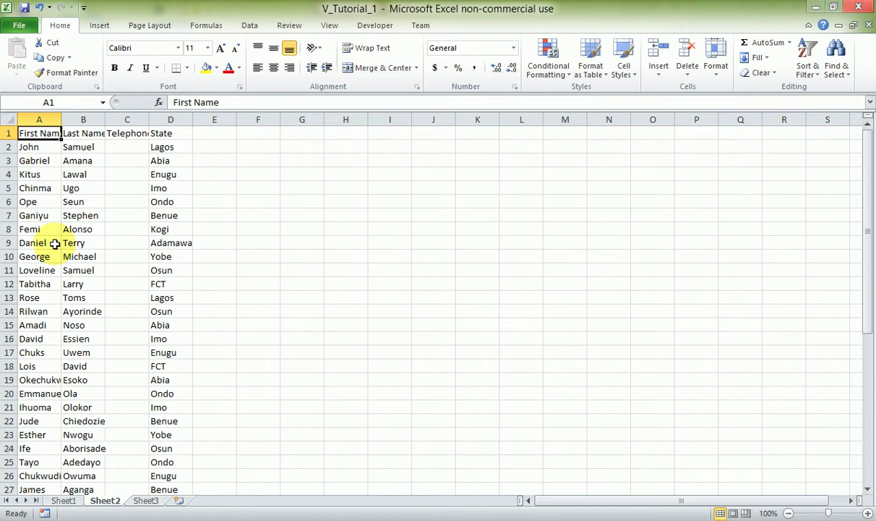
left_click(43, 380)
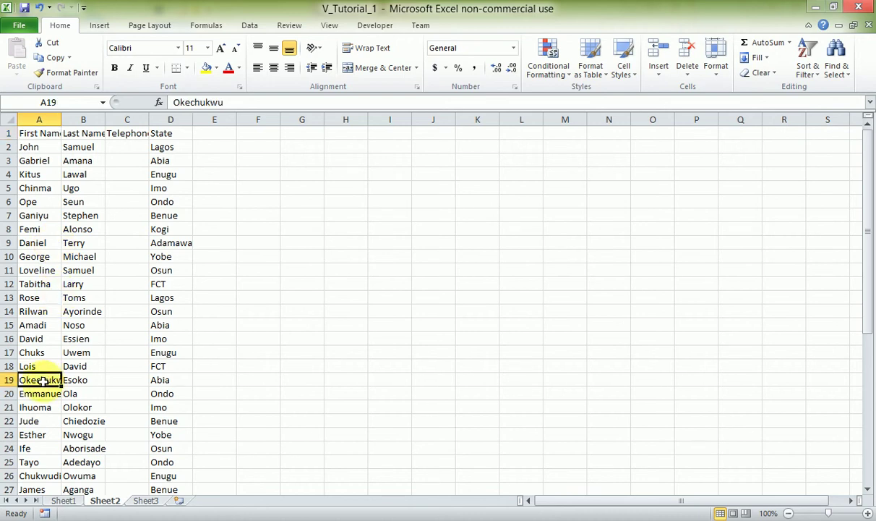
left_click(6, 119)
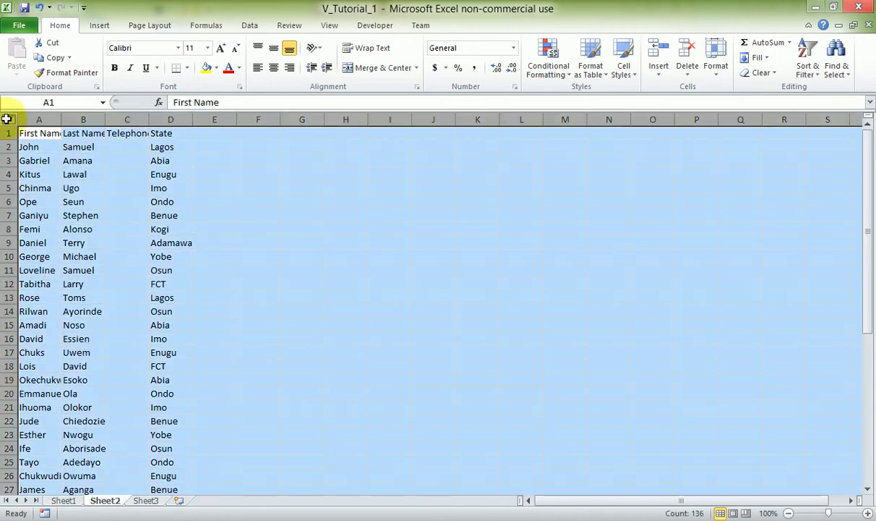
double_click(62, 119)
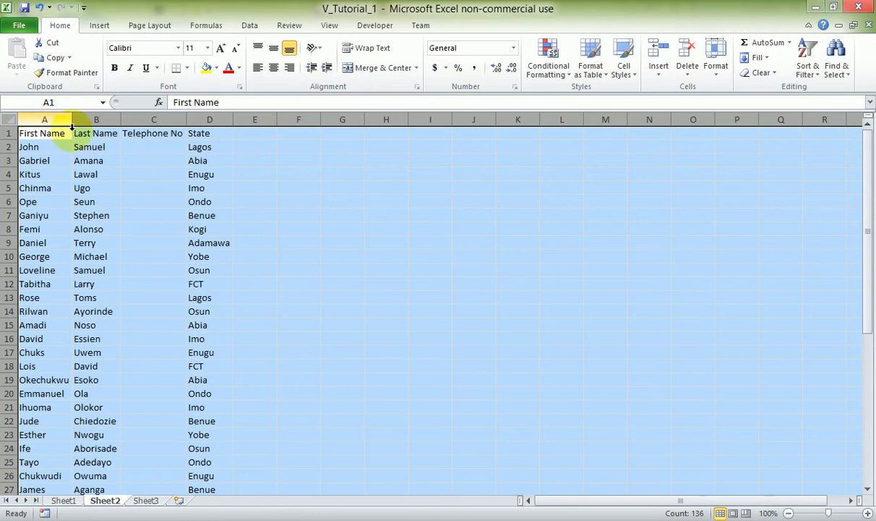
scroll(108, 265, "down", 3)
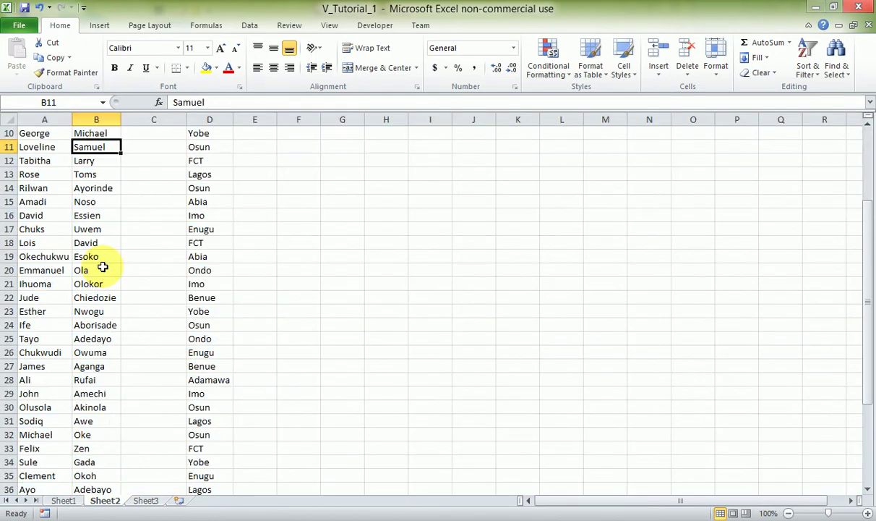
scroll(105, 262, "up", 3)
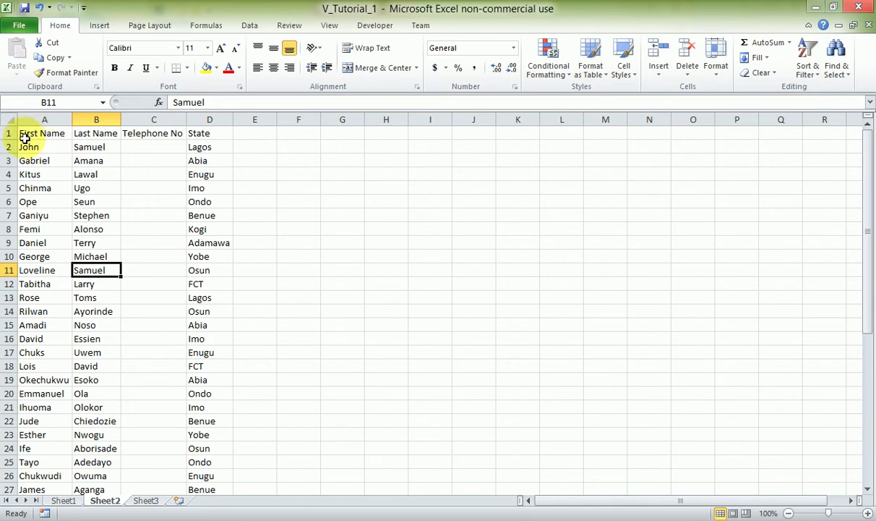
Apply All Borders to the top rows of the contact list selected from A1.
left_click(23, 137)
left_click_drag(23, 137, 200, 160)
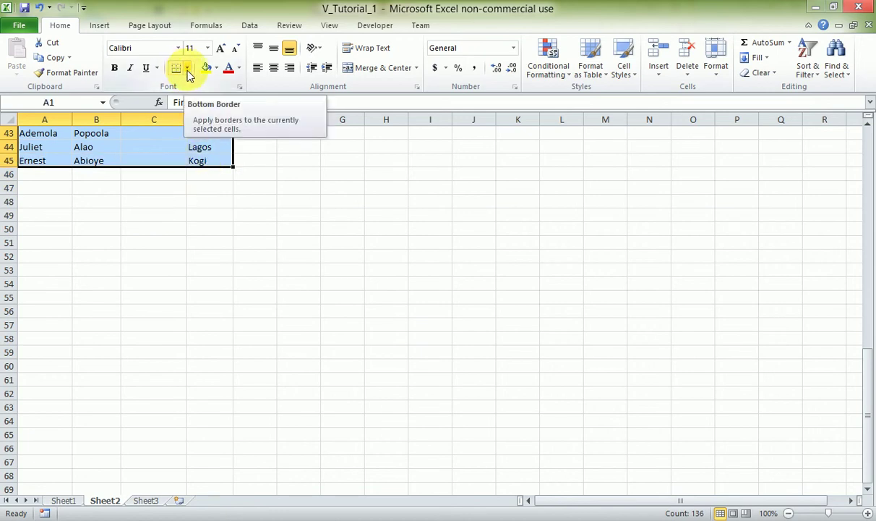
left_click(187, 69)
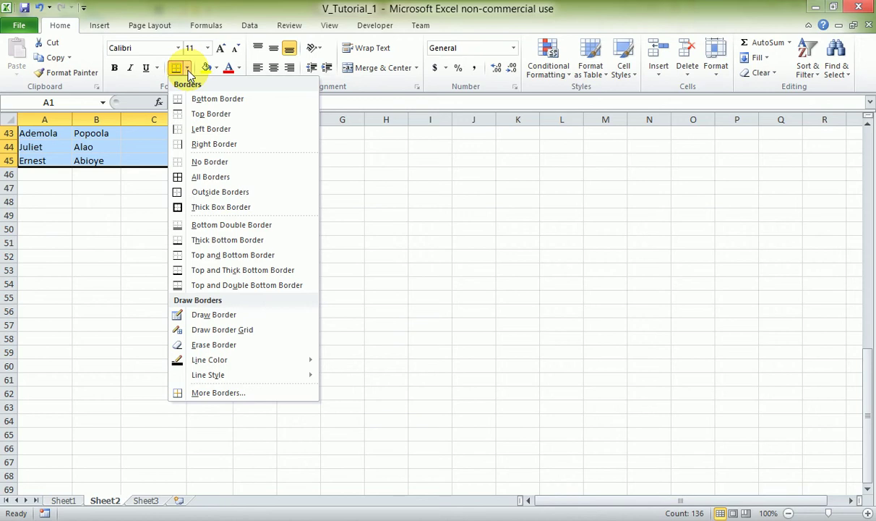
left_click(205, 177)
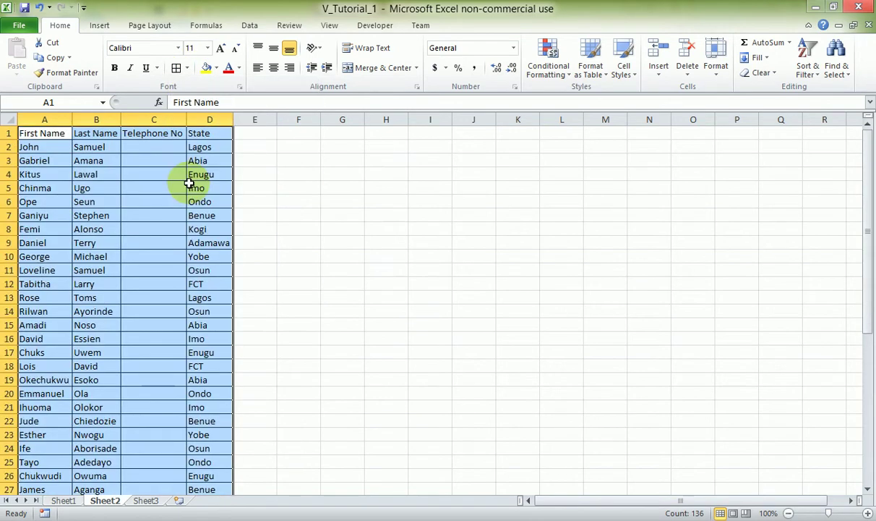
left_click(261, 159)
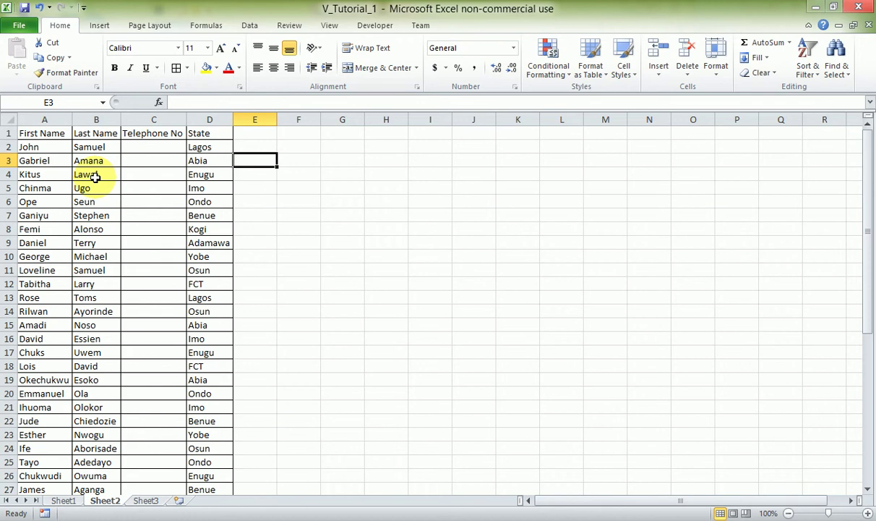
Select the full list A1:D45 with Ctrl+Shift+End and apply All Borders to it.
key("ctrl+a")
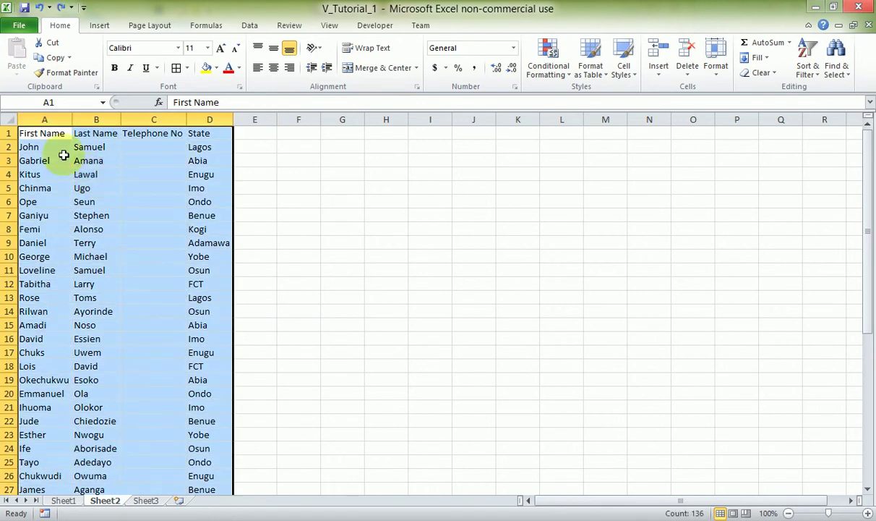
left_click(43, 133)
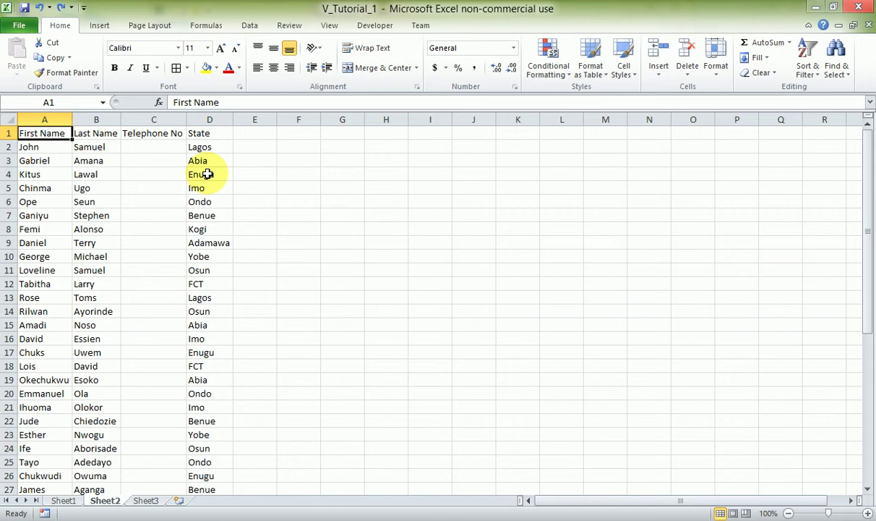
key("ctrl+shift+End")
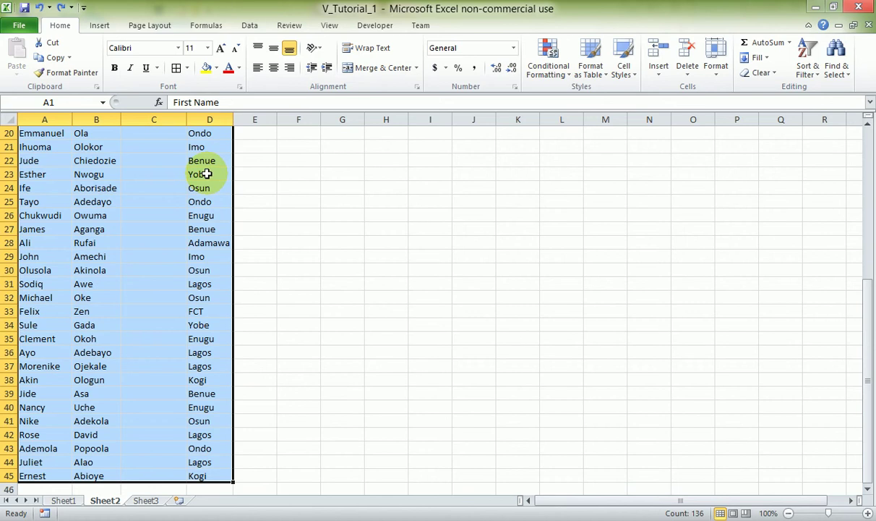
left_click(186, 68)
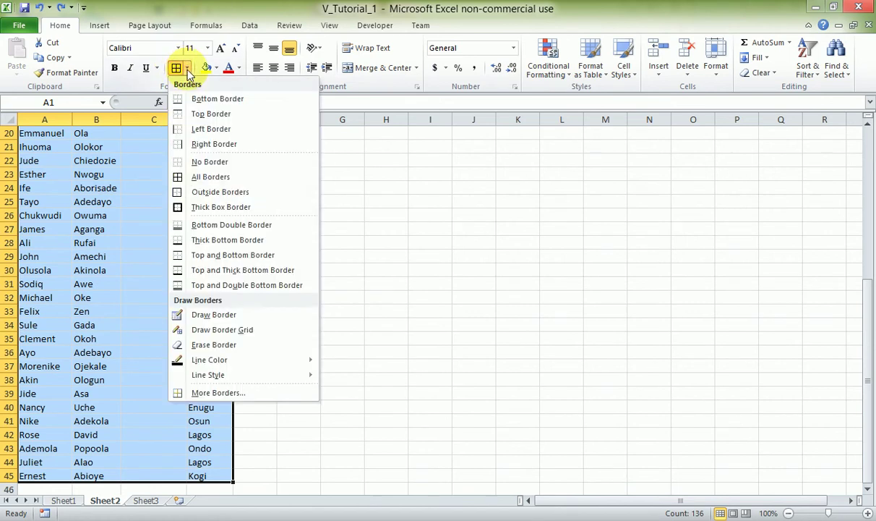
left_click(207, 177)
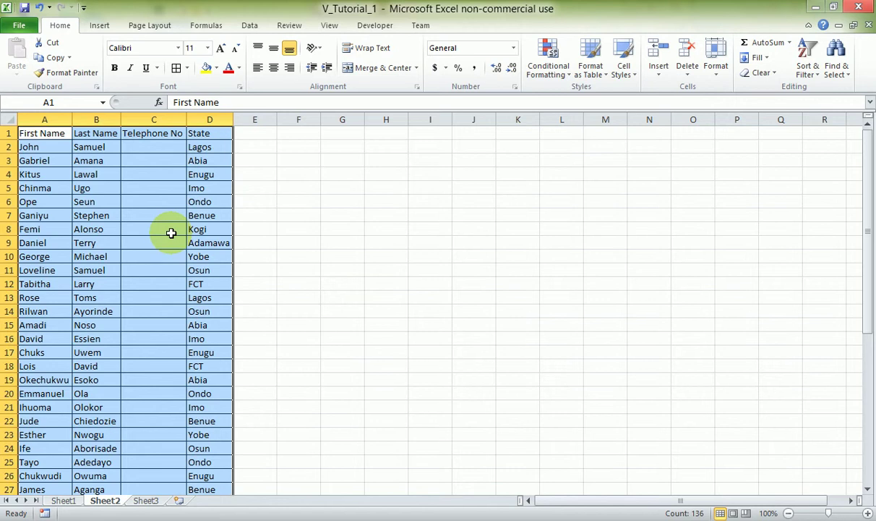
left_click(149, 226)
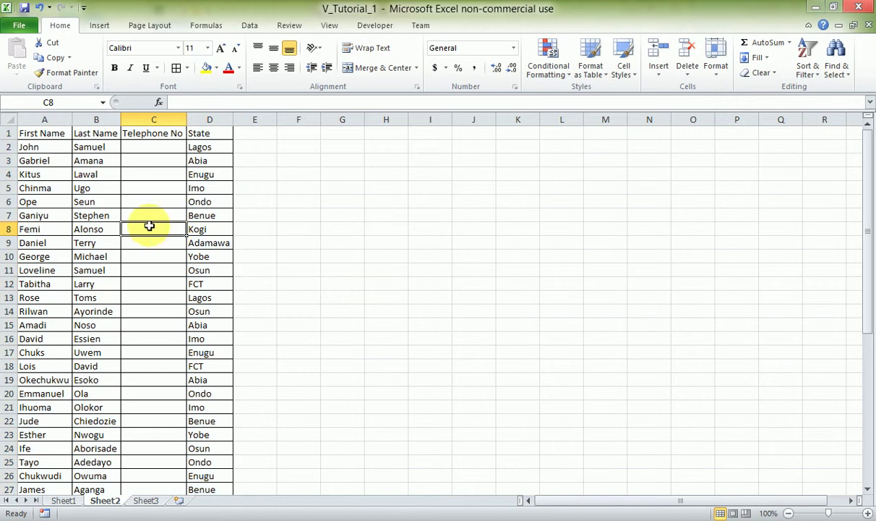
Bold the header row A1:D1 with Ctrl+B.
left_click(29, 133)
left_click_drag(29, 133, 224, 132)
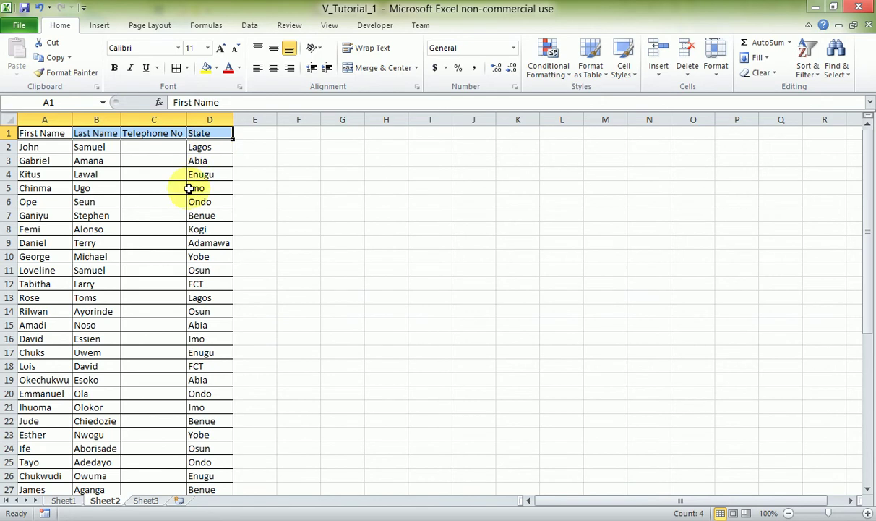
key("ctrl+b")
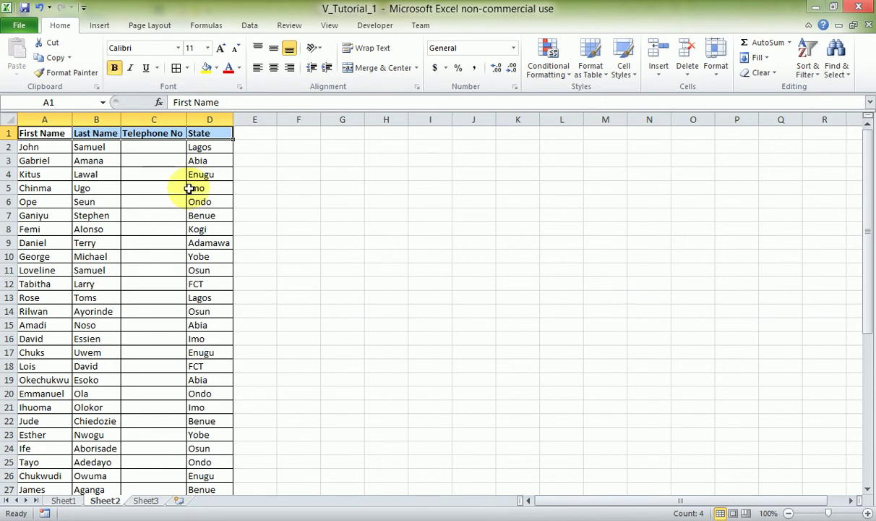
left_click(196, 195)
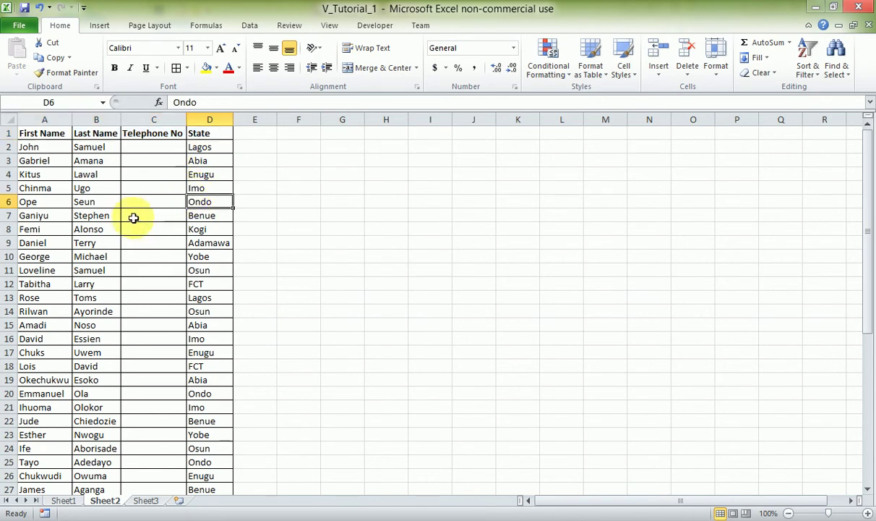
left_click(145, 147)
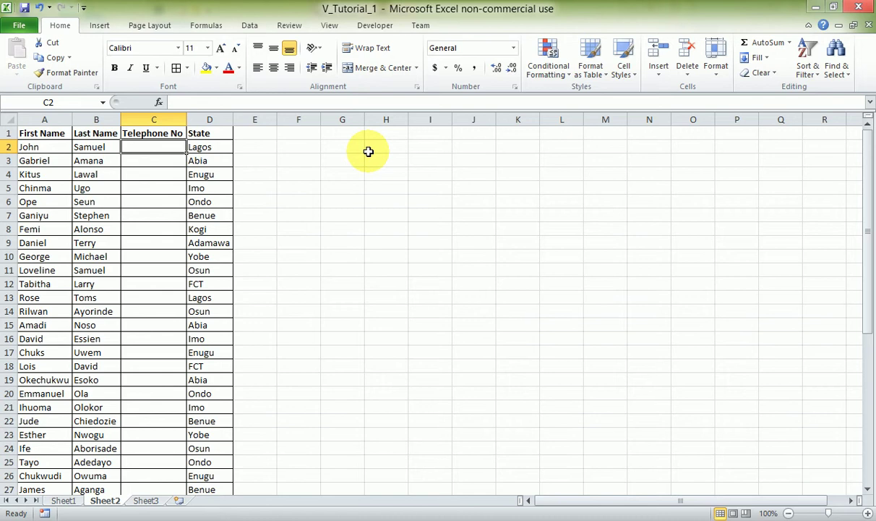
type("'")
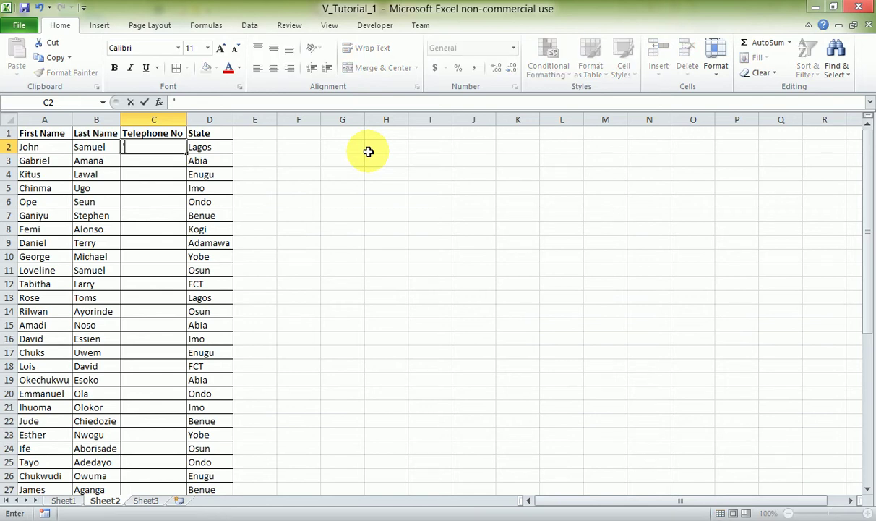
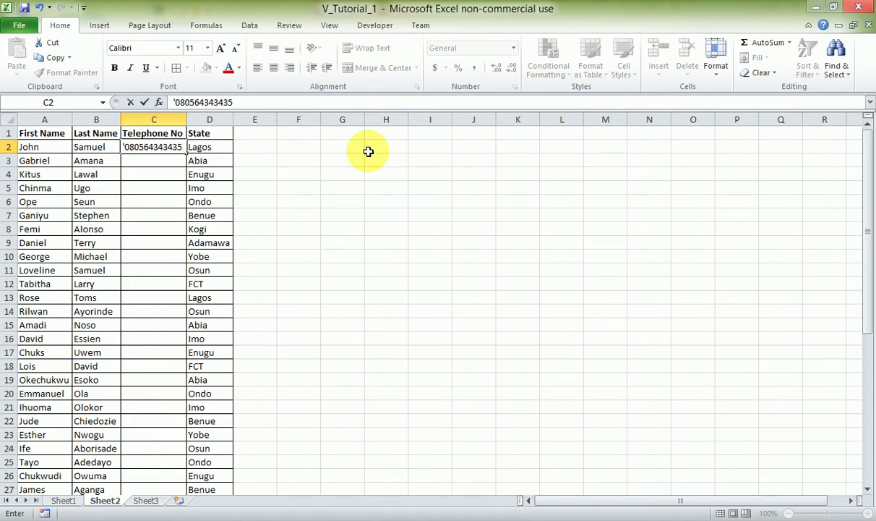
key("Return")
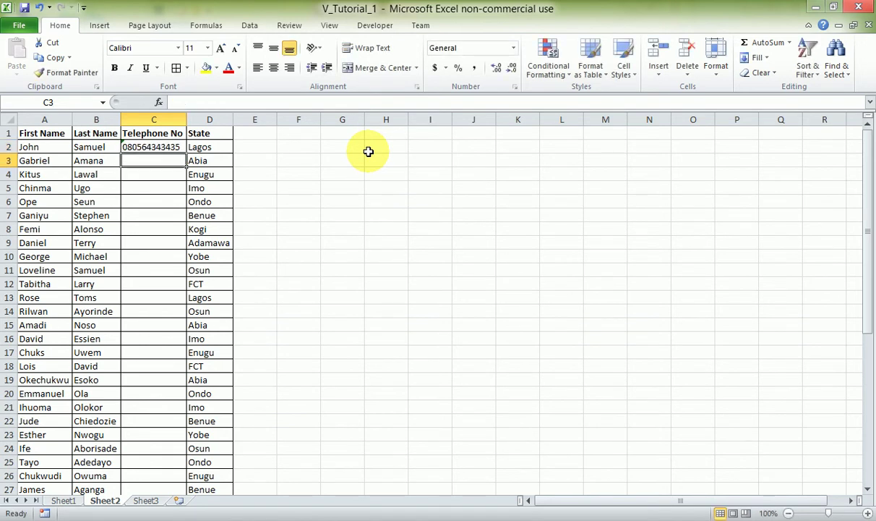
key("Up")
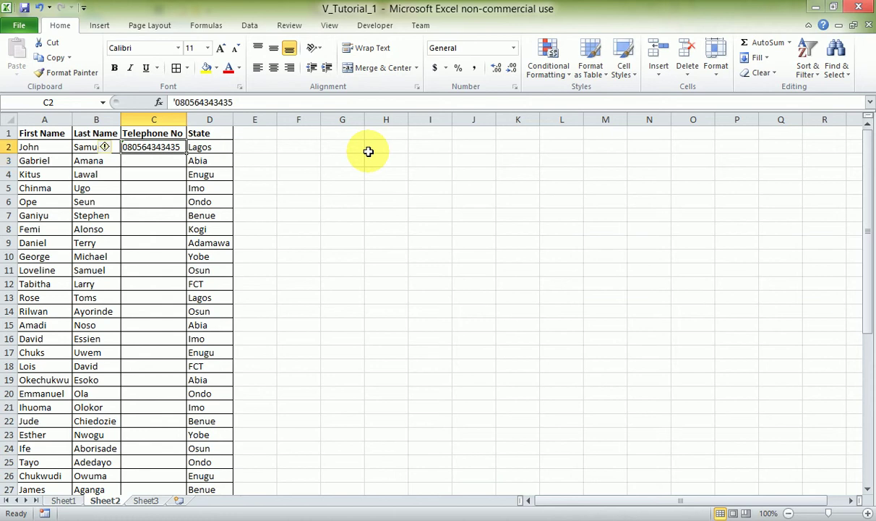
key("Left")
key("Left")
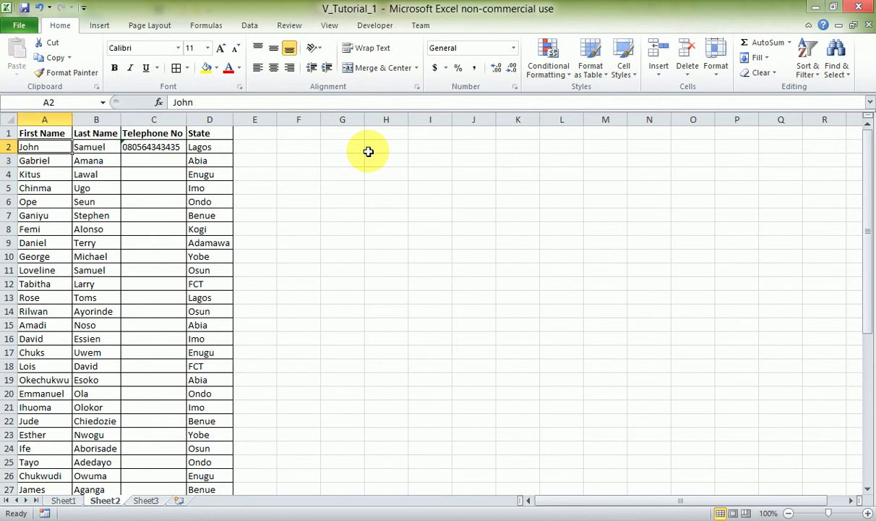
key("ctrl+shift+Down")
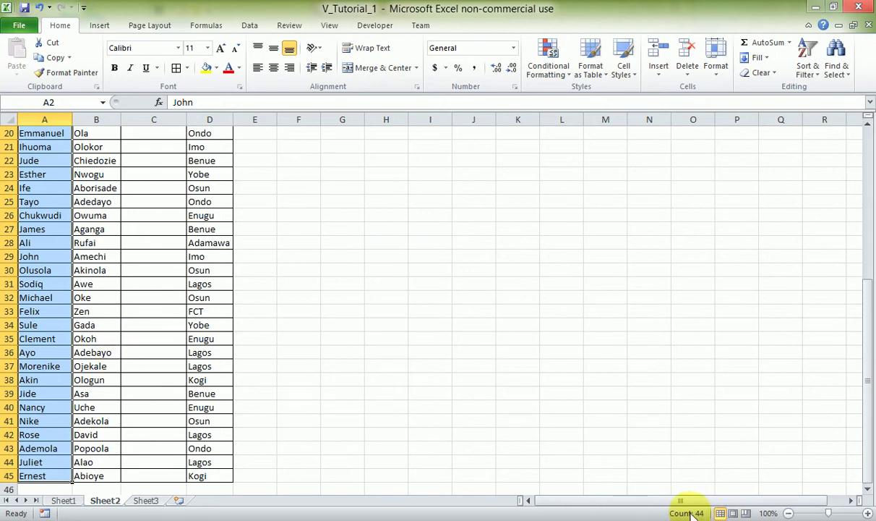
left_click(167, 383)
key("ctrl+Up")
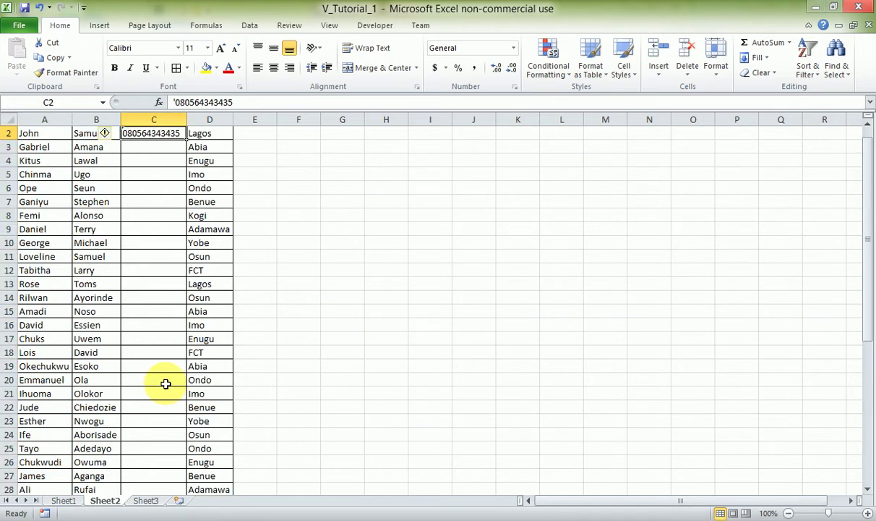
key("ctrl+Up")
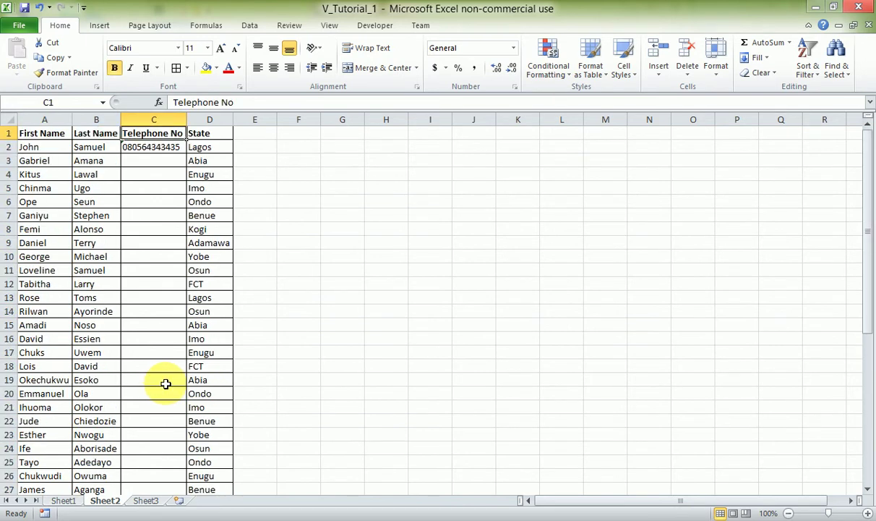
left_click(304, 149)
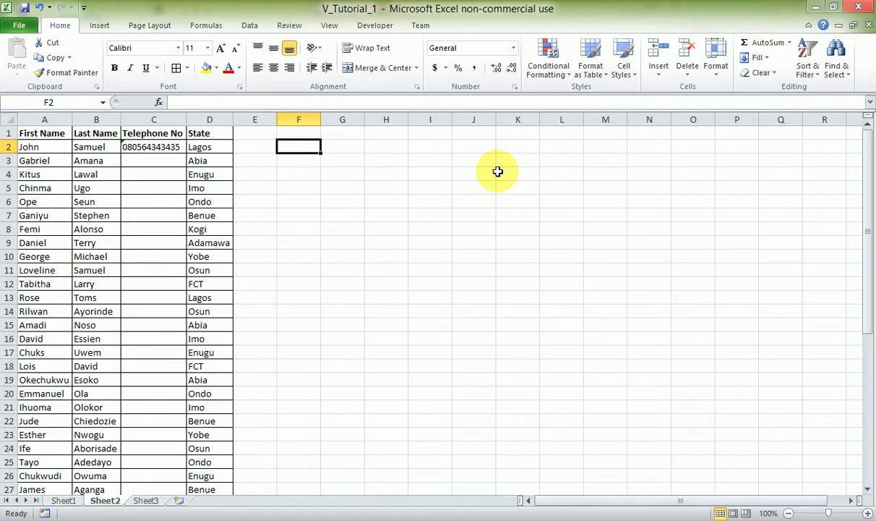
Enter two apostrophe-prefixed test numbers in F2 and F3, then widen column F to show them.
type("080")
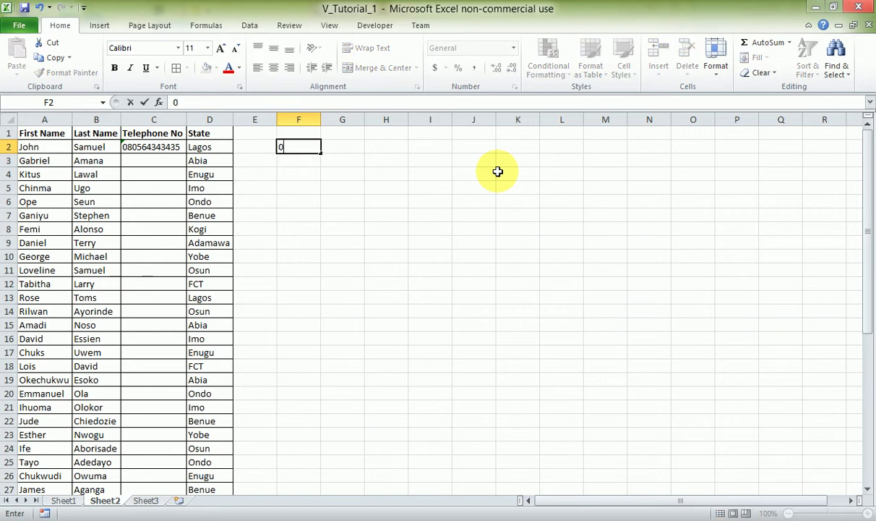
key("BackSpace")
key("BackSpace")
key("BackSpace")
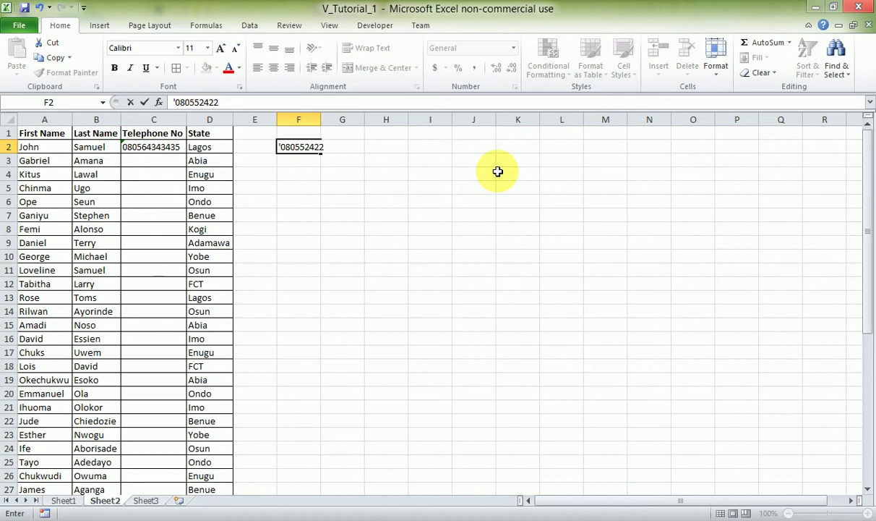
key("Return")
key("Return")
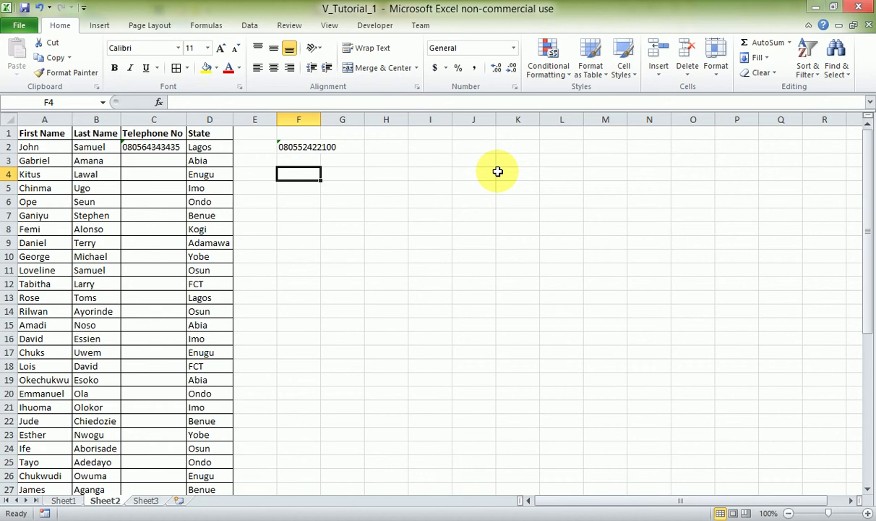
key("Up")
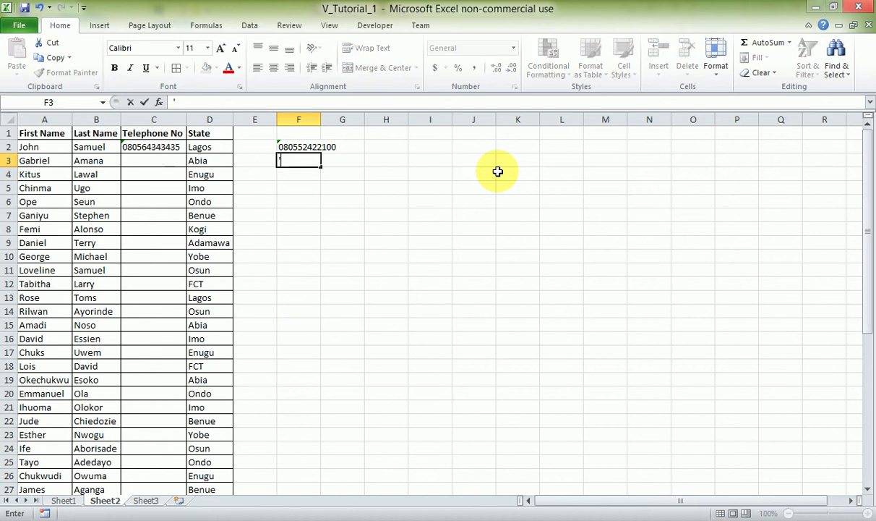
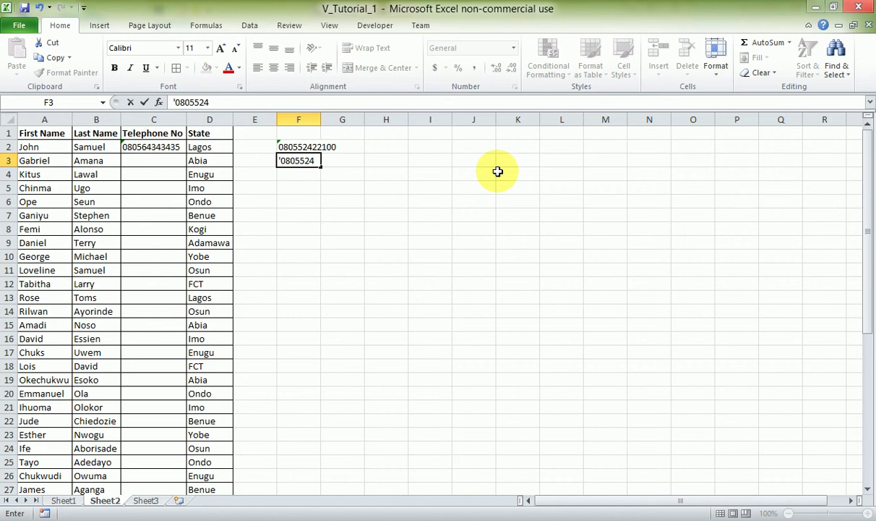
key("Return")
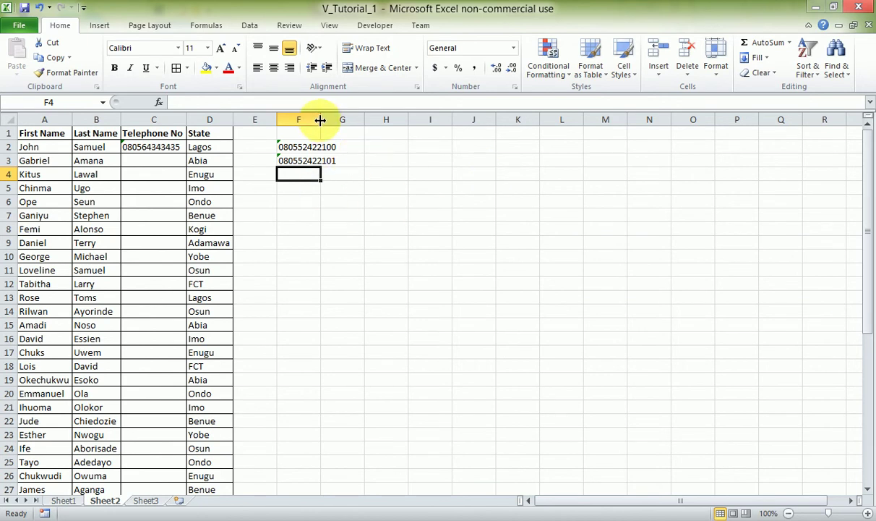
left_click_drag(319, 121, 340, 120)
left_click(354, 143)
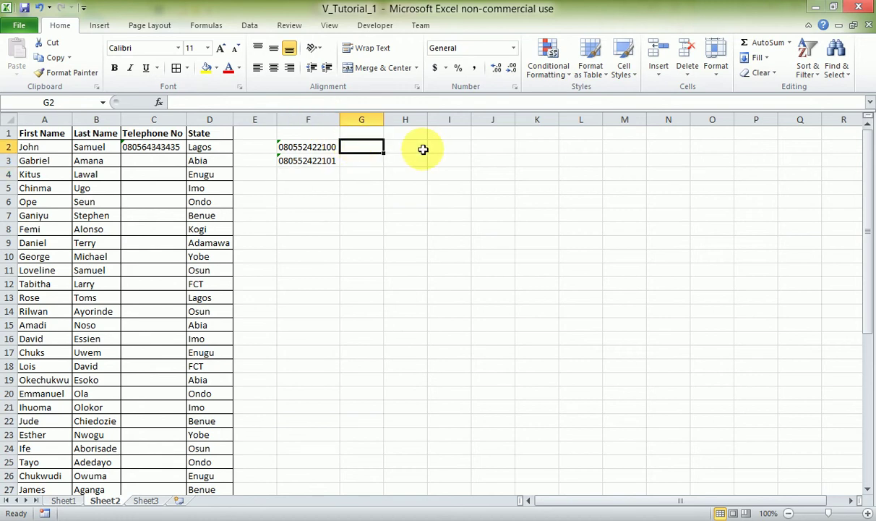
Delete the two trailing zeros from F2's number in the formula bar.
left_click(313, 147)
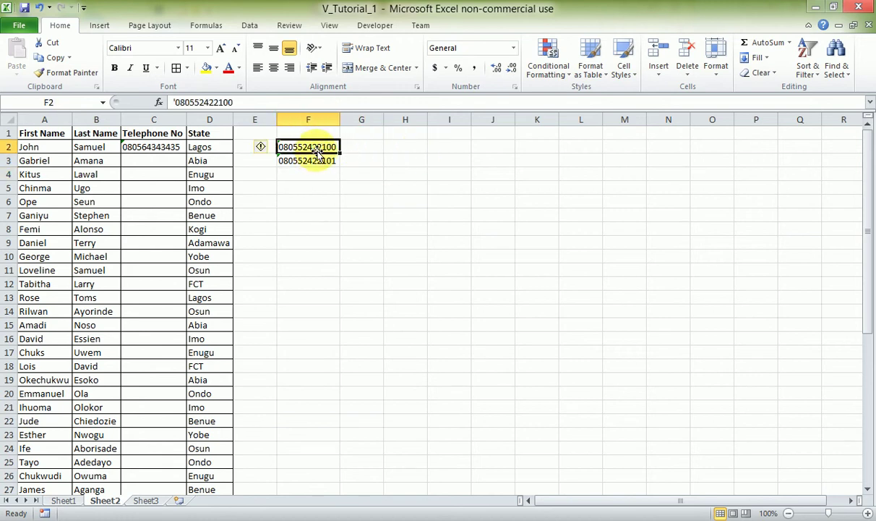
left_click(250, 103)
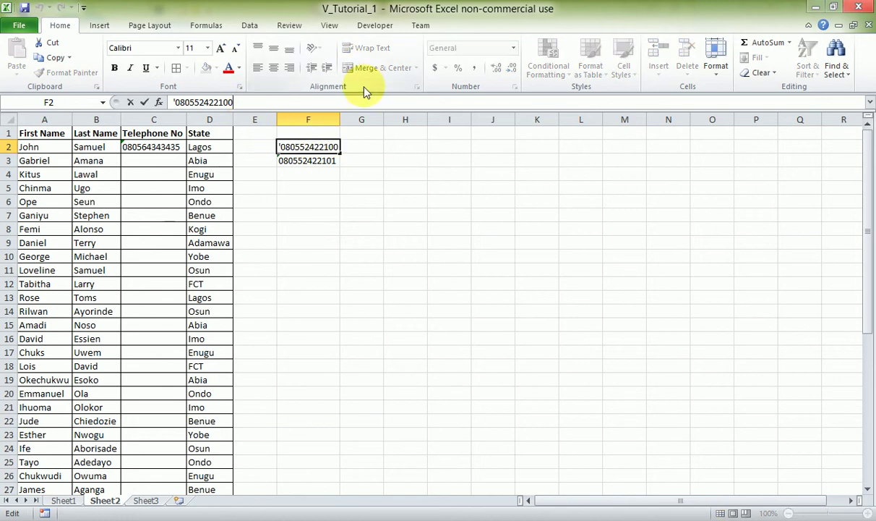
key("BackSpace")
key("BackSpace")
key("Return")
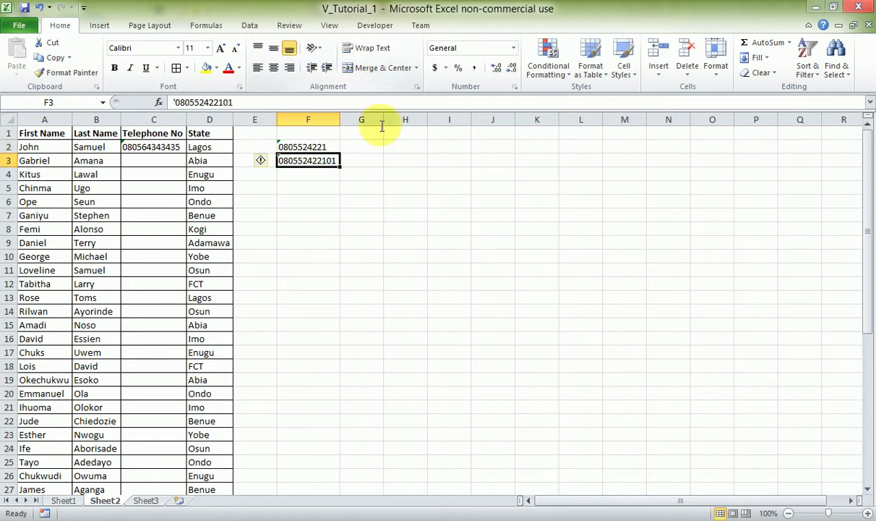
Enter 11 in G2 and 12 in G3.
left_click(347, 147)
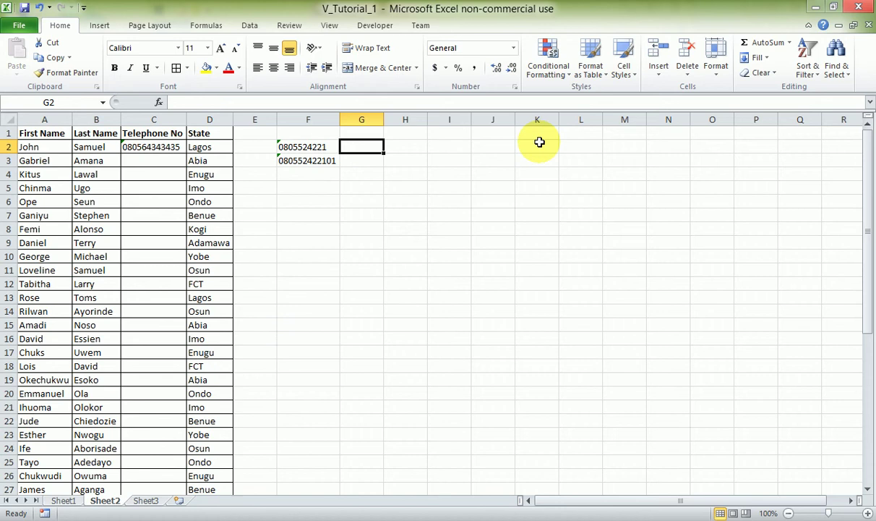
type("111")
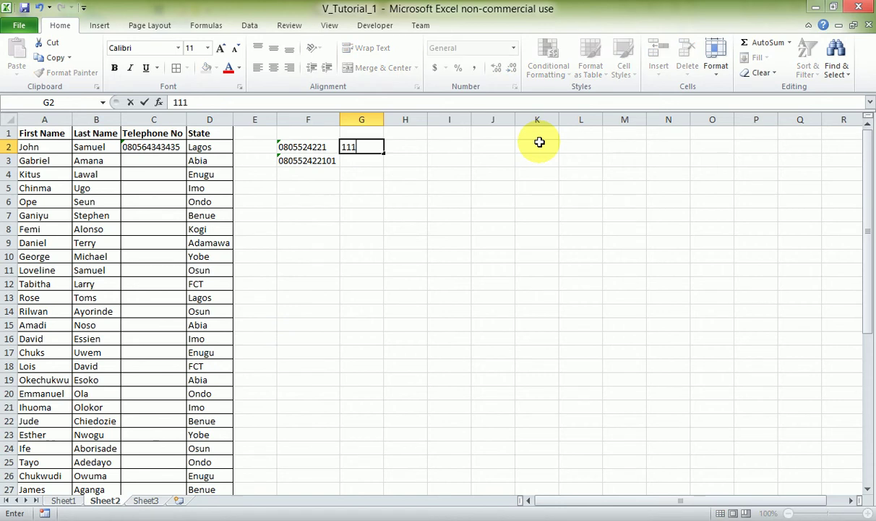
key("BackSpace")
key("Return")
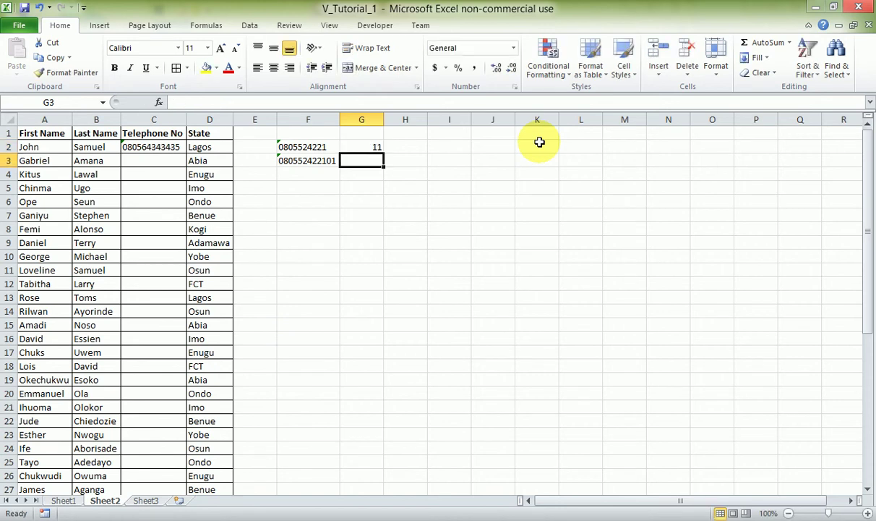
left_click(405, 147)
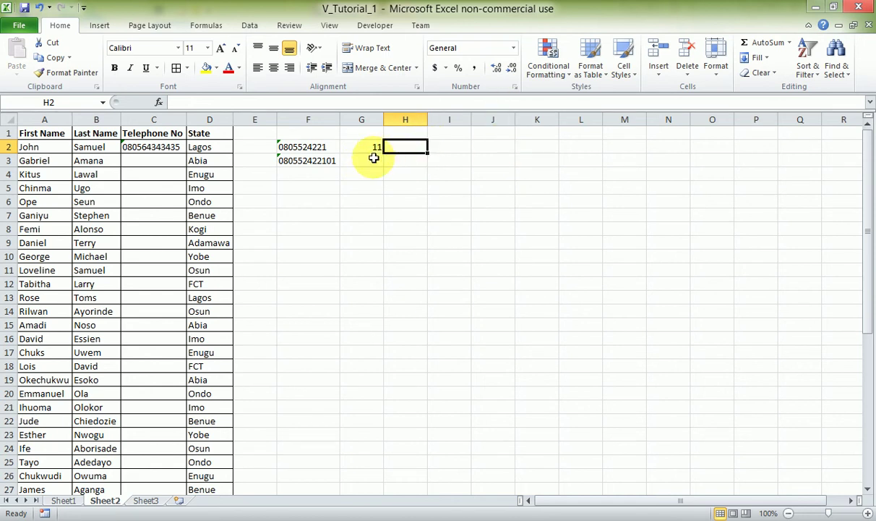
left_click(371, 159)
type("12")
key("Tab")
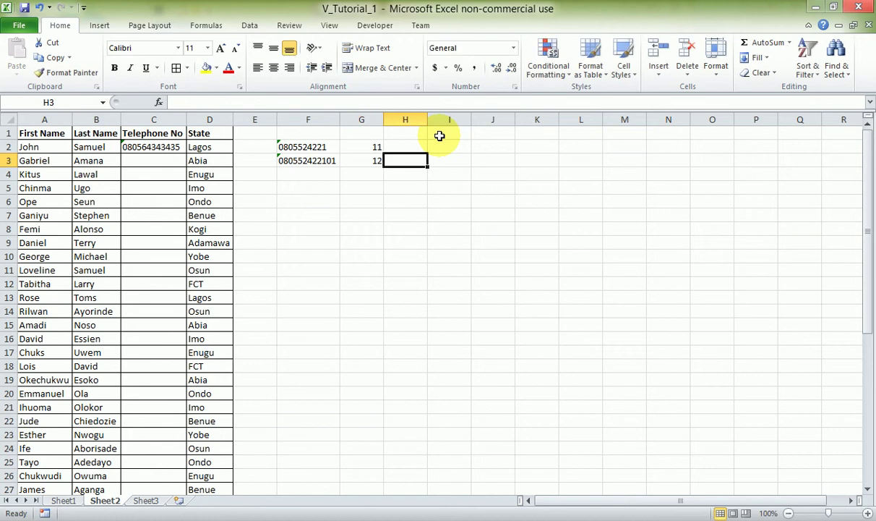
left_click(396, 146)
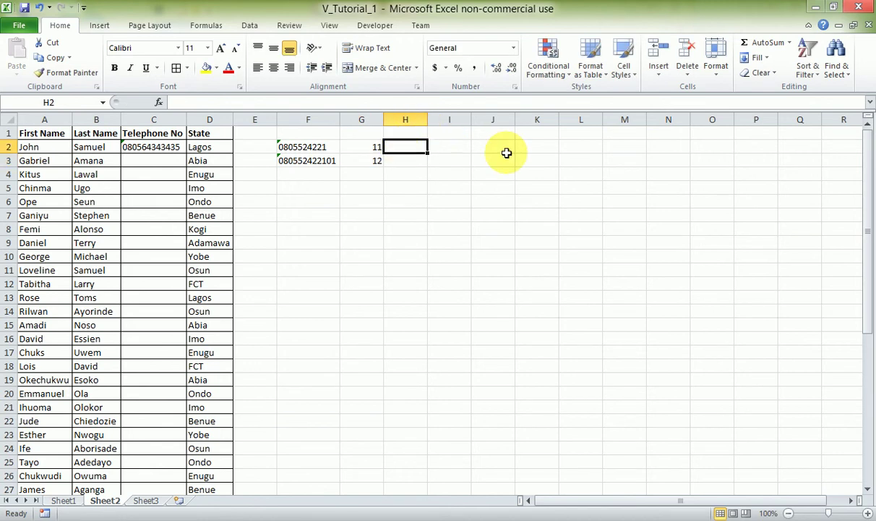
left_click(321, 161)
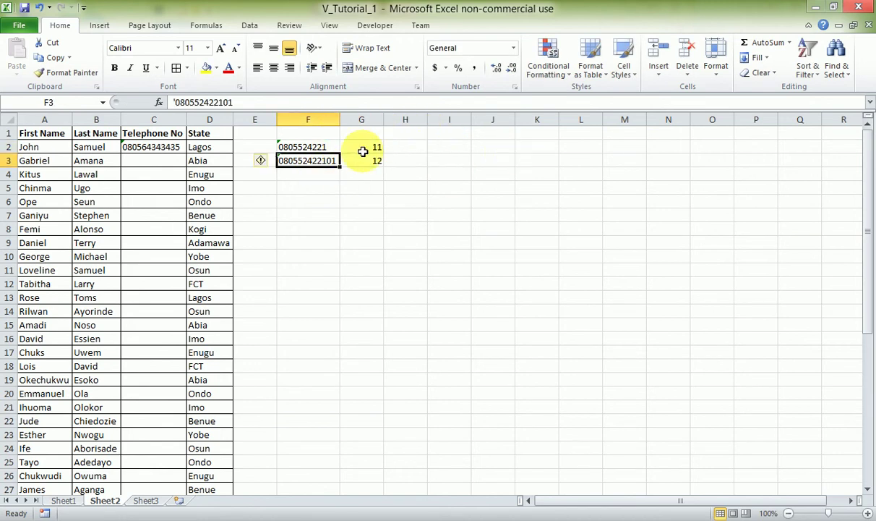
left_click(337, 147)
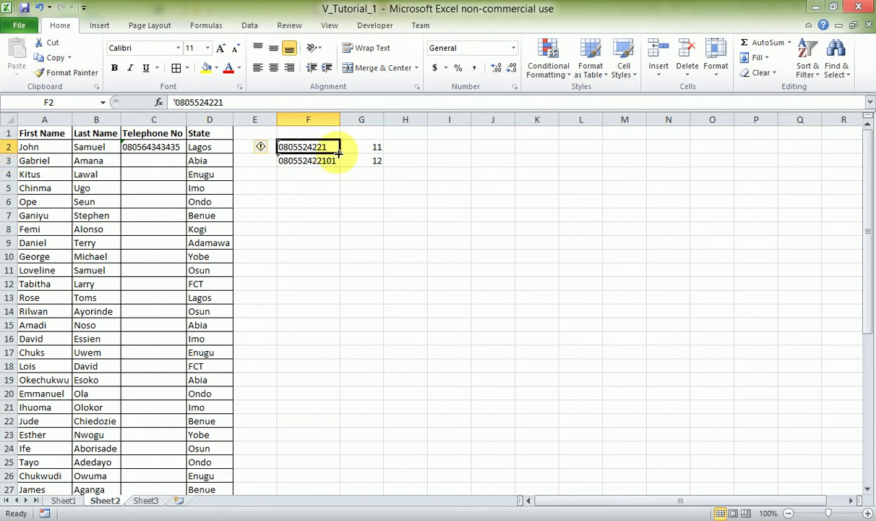
Fill F3 with the next number in F2's series, then re-commit F2's number.
left_click_drag(338, 152, 338, 167)
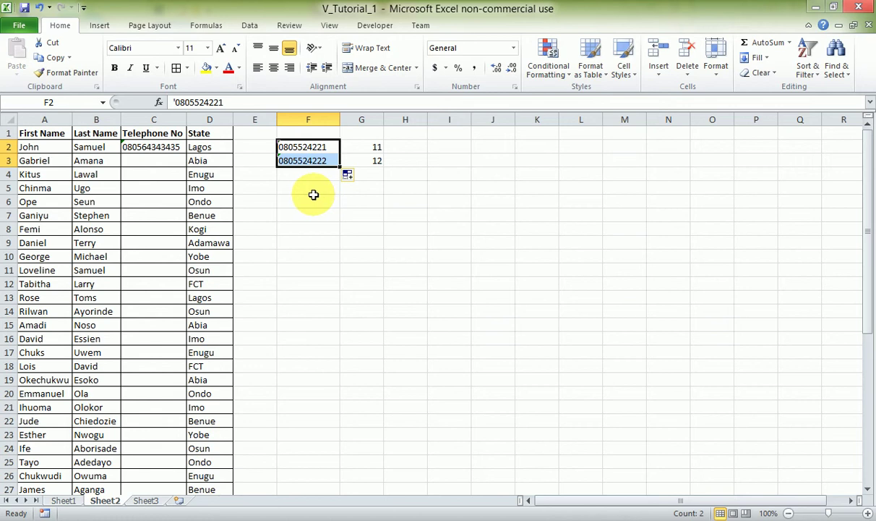
left_click(387, 173)
left_click(311, 147)
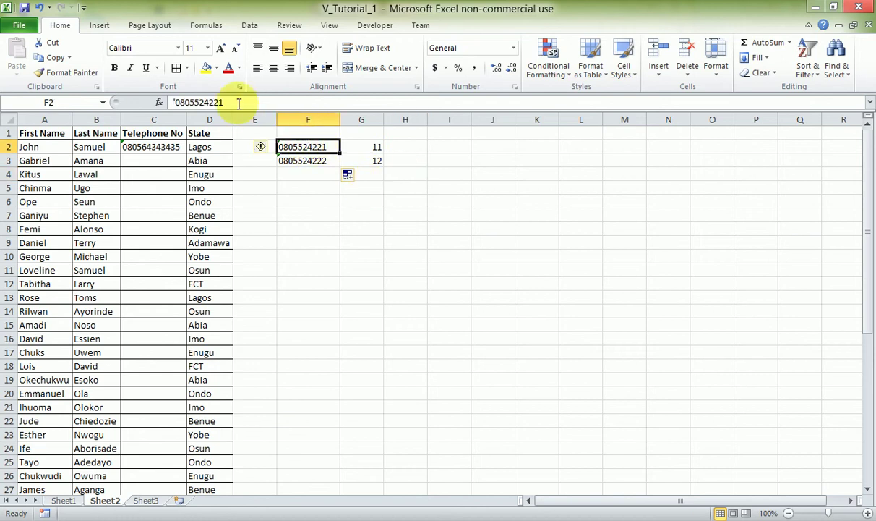
left_click(238, 102)
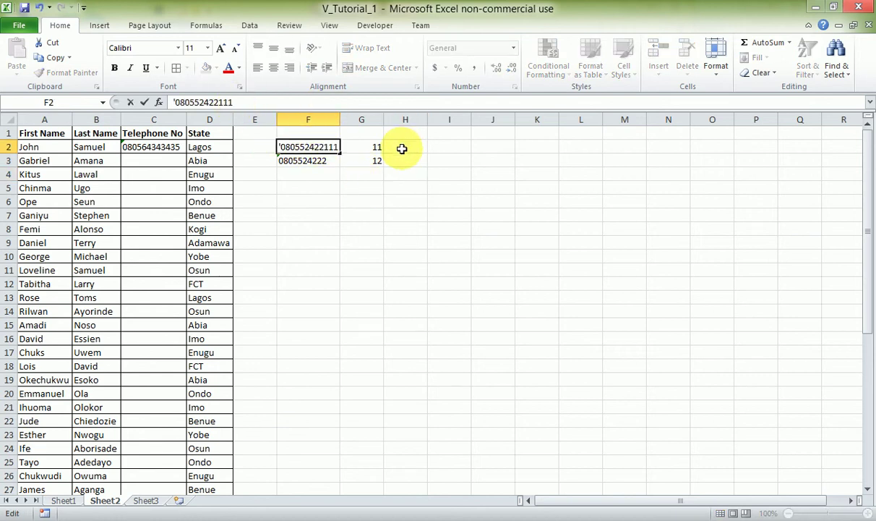
key("Return")
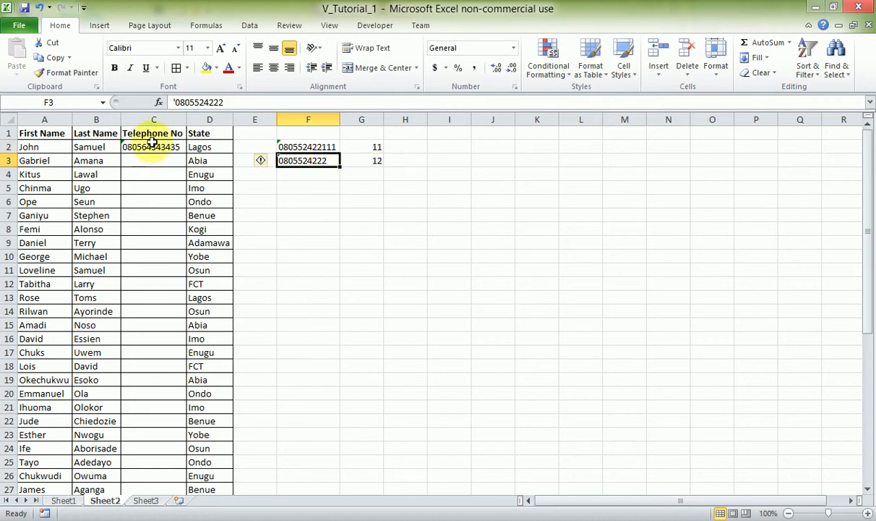
Fill C2's telephone number down to row 45, then undo that fill with Ctrl+Z.
left_click(156, 145)
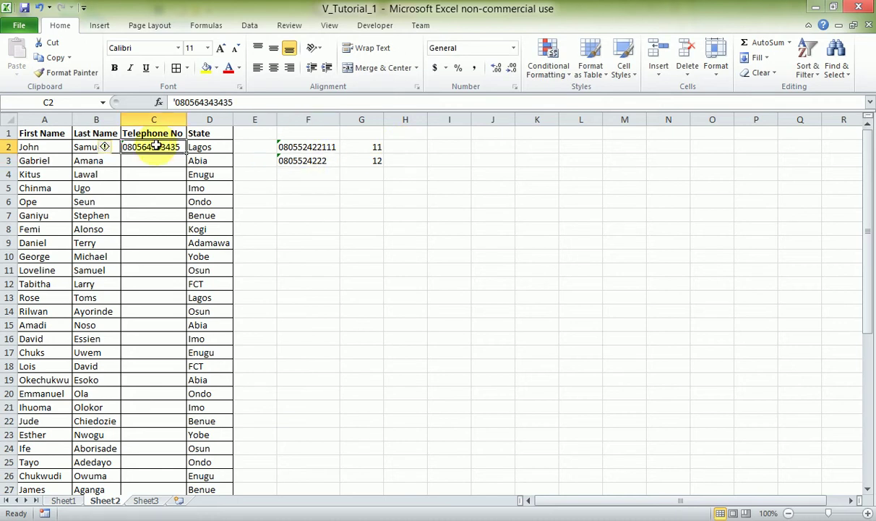
left_click_drag(186, 150, 164, 435)
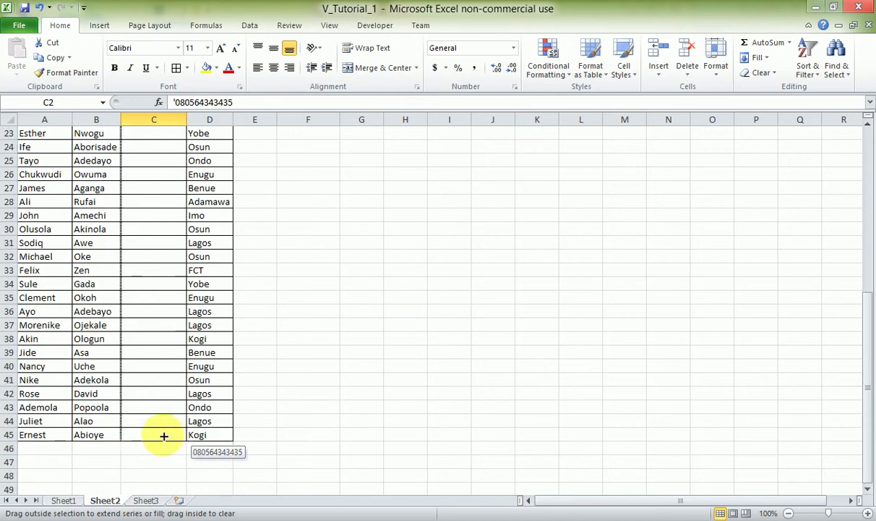
scroll(272, 425, "up", 7)
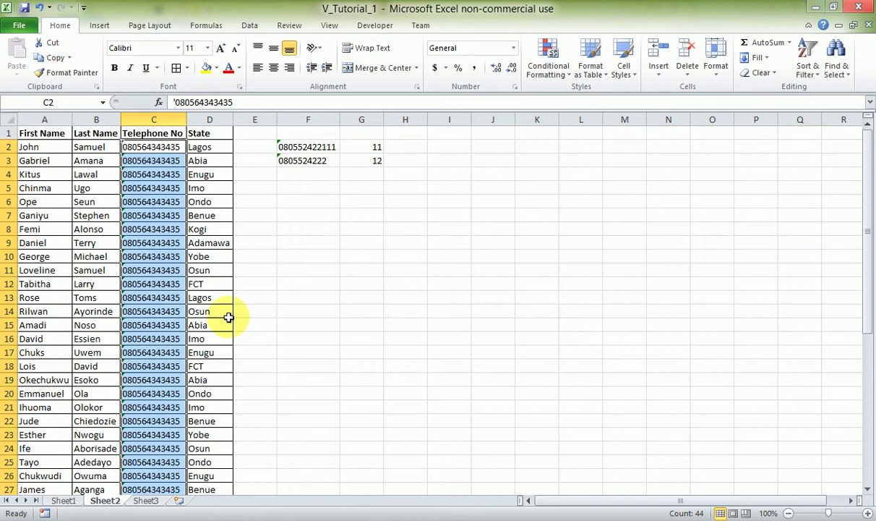
key("ctrl+z")
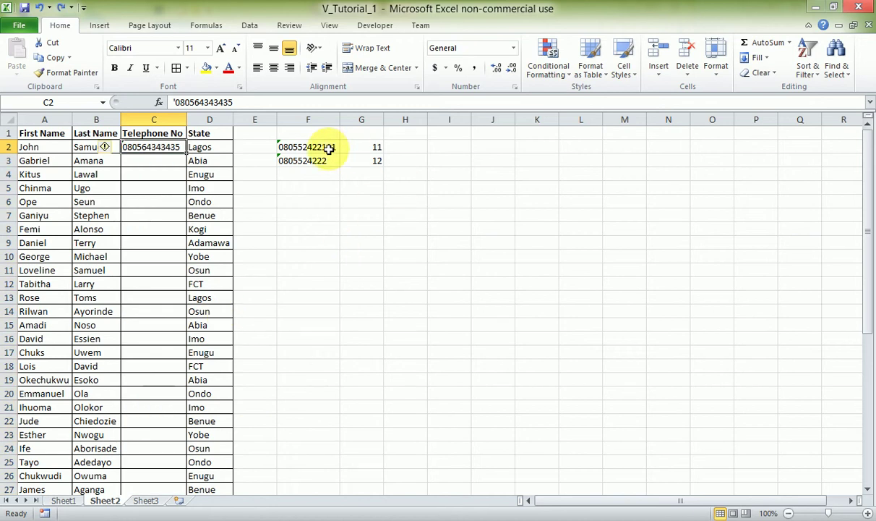
Shorten the sample number in cell F2 and confirm its new value.
left_click(317, 146)
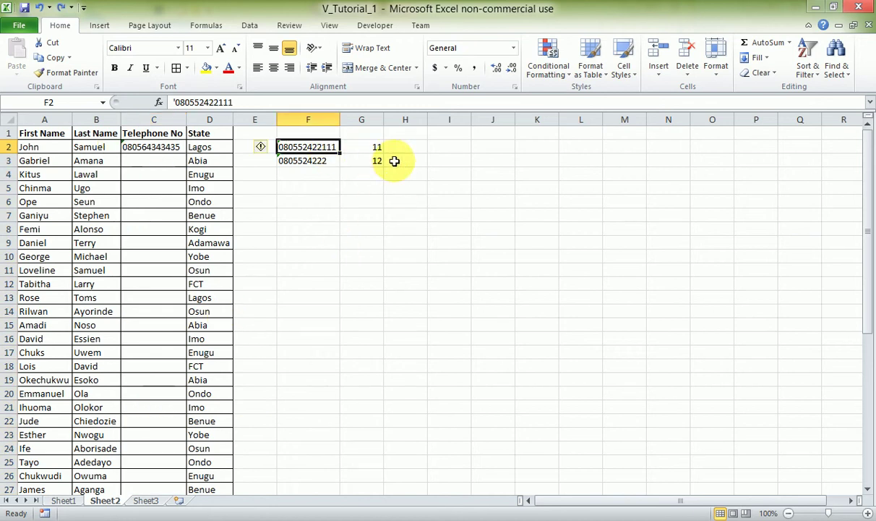
left_click(291, 108)
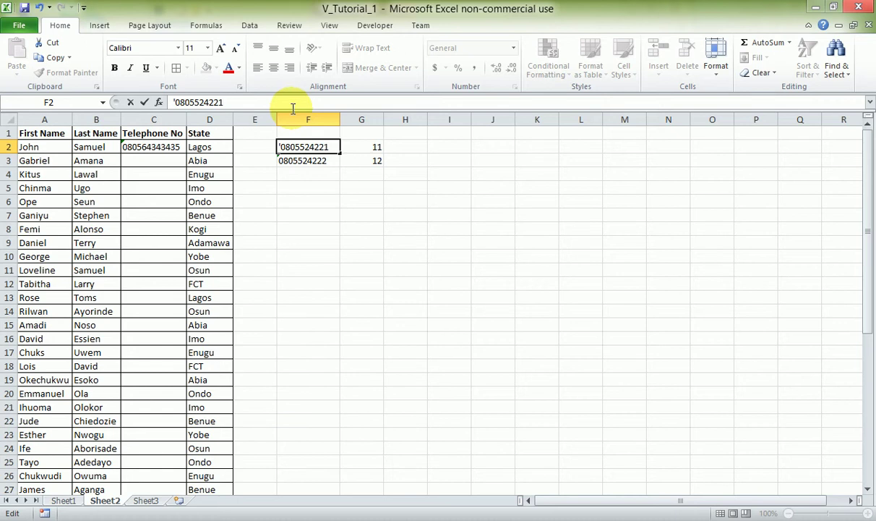
key("Return")
left_click(305, 146)
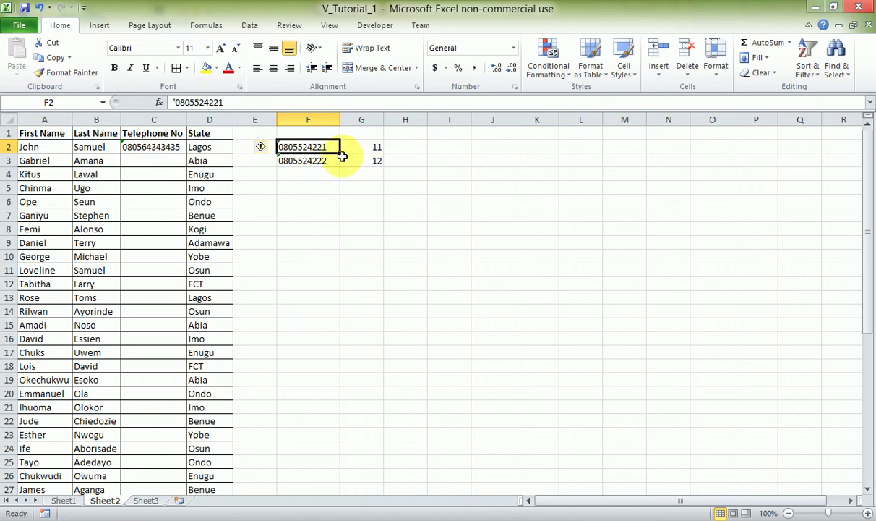
Extend the 11, 12 series down column G to row 45, ending at 54.
left_click(397, 147)
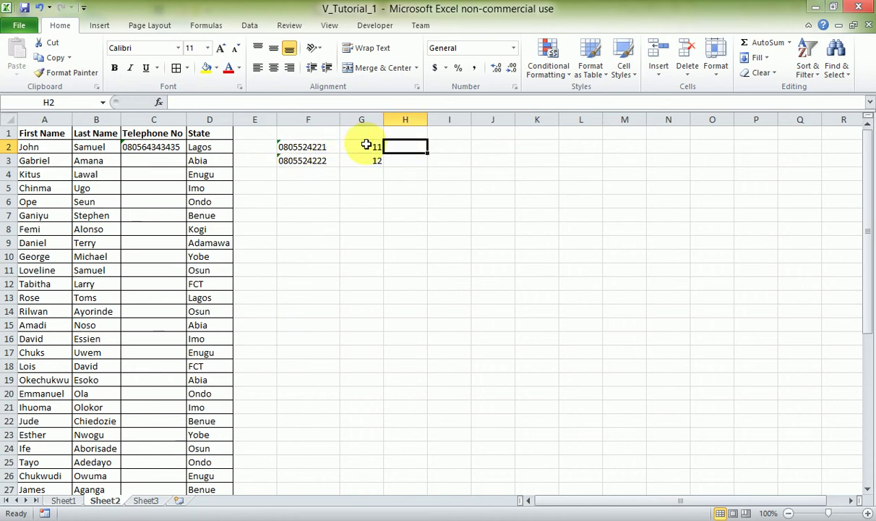
mouse_move(367, 144)
left_mouse_down()
mouse_move(383, 187)
mouse_move(352, 471)
mouse_move(365, 517)
mouse_move(360, 448)
mouse_move(366, 464)
left_mouse_up()
scroll(464, 426, "up", 7)
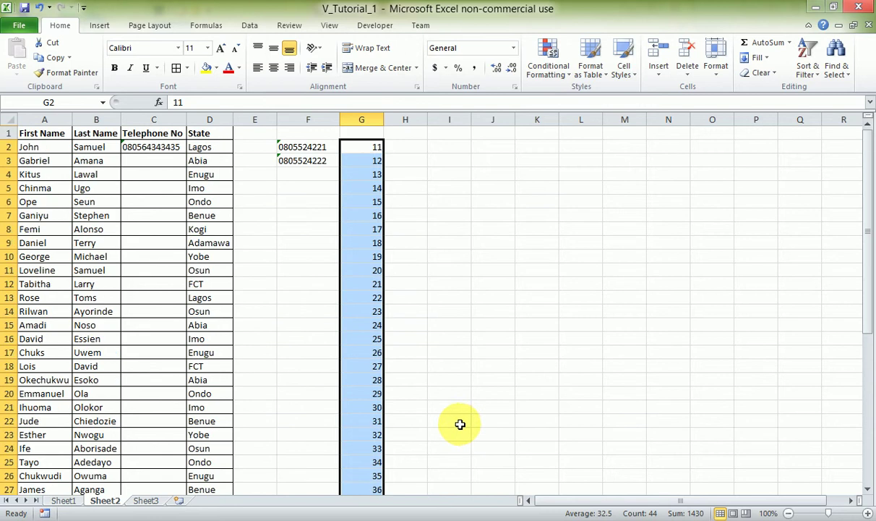
left_click(447, 202)
left_click(413, 146)
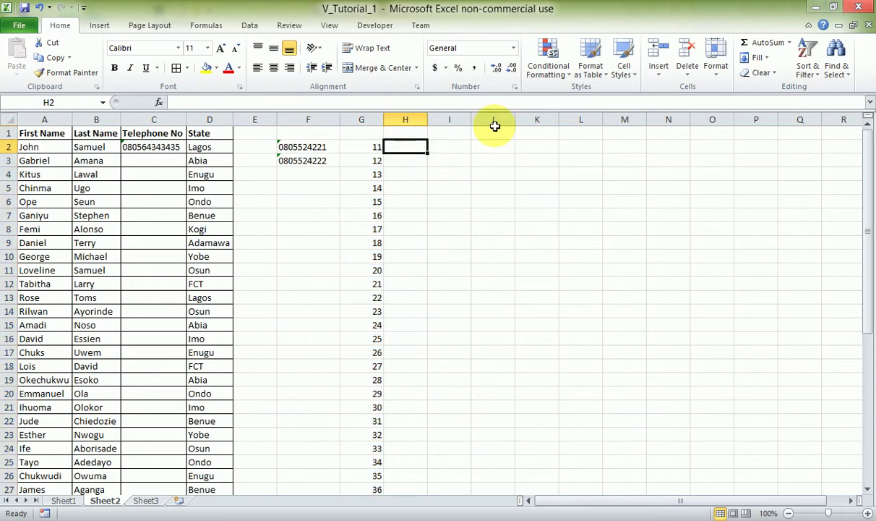
type("=")
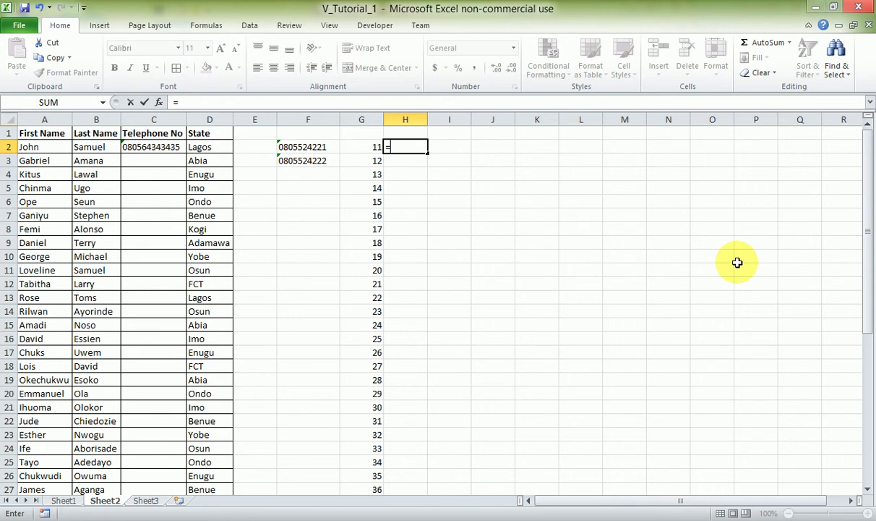
type("conc")
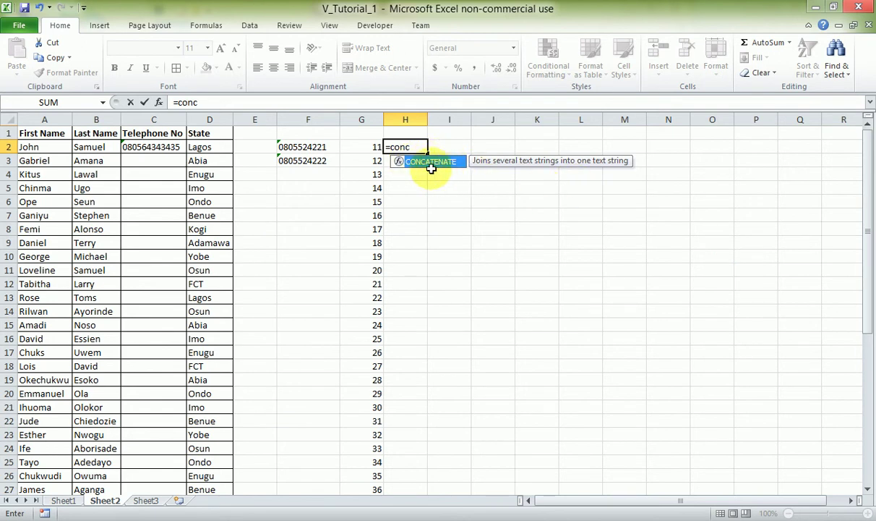
key("Tab")
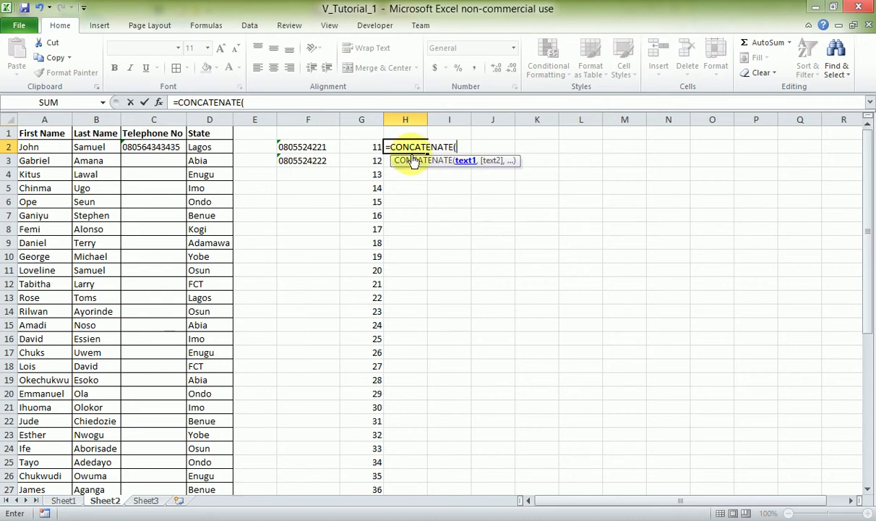
left_click(327, 147)
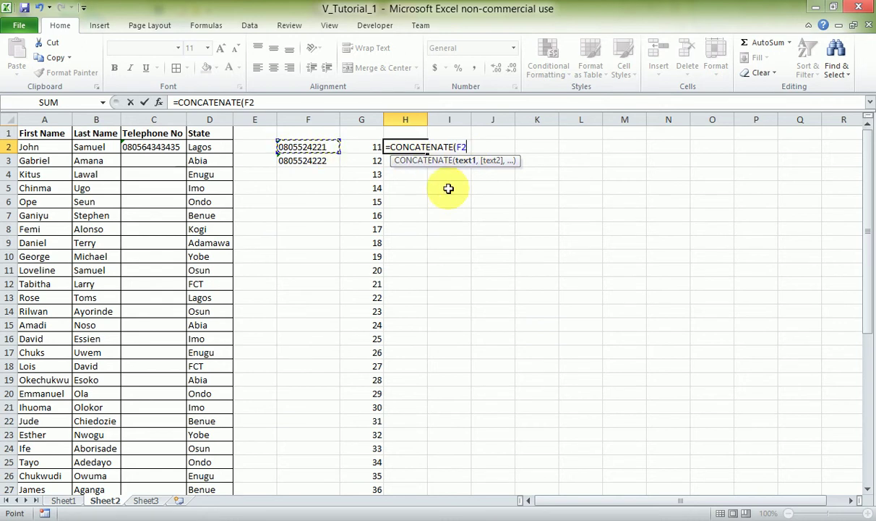
type(",")
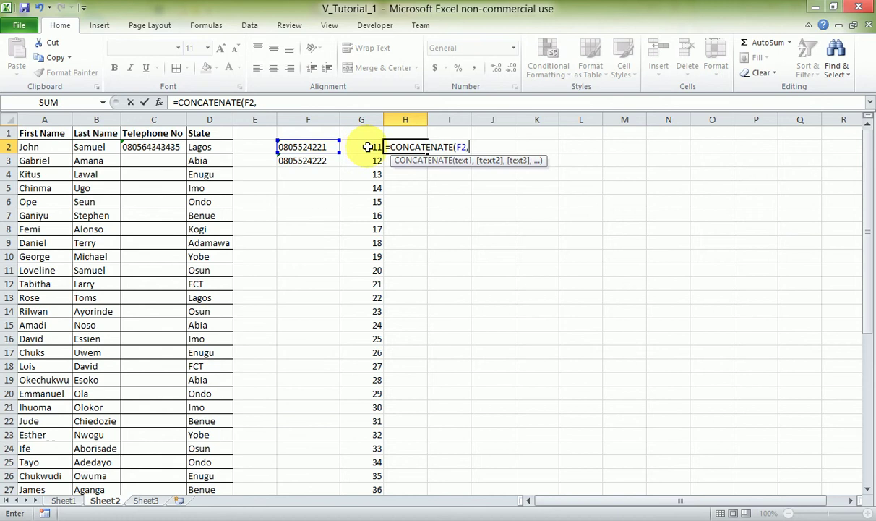
left_click(367, 147)
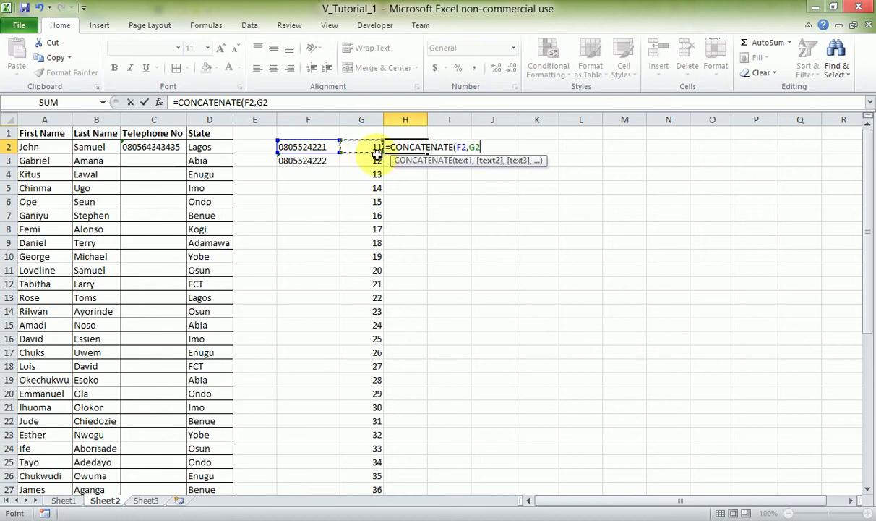
type(")")
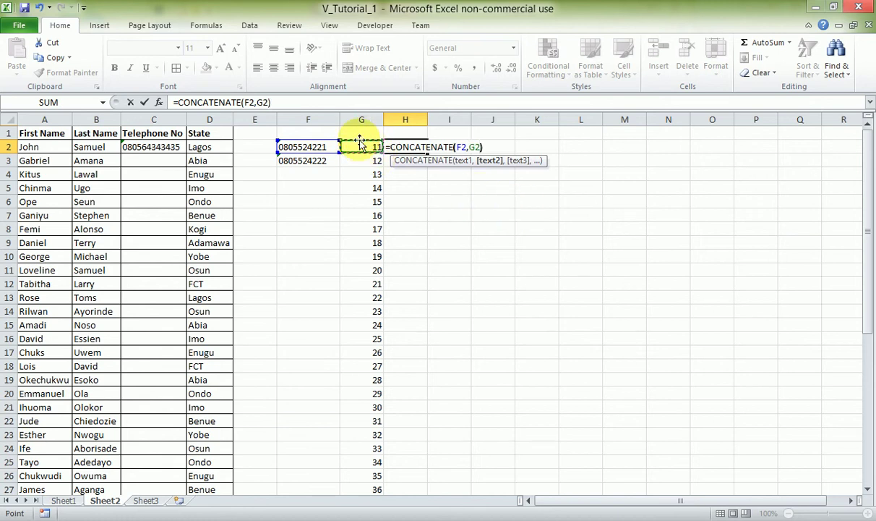
key("Return")
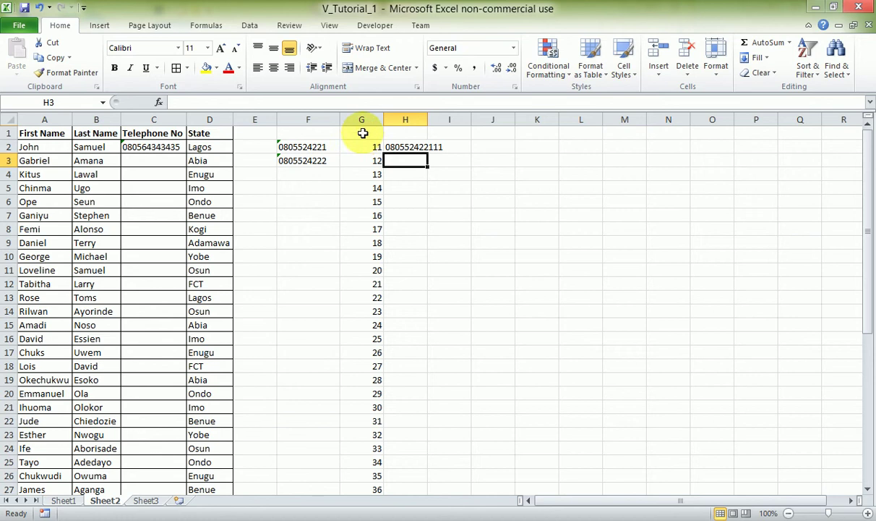
left_click(400, 147)
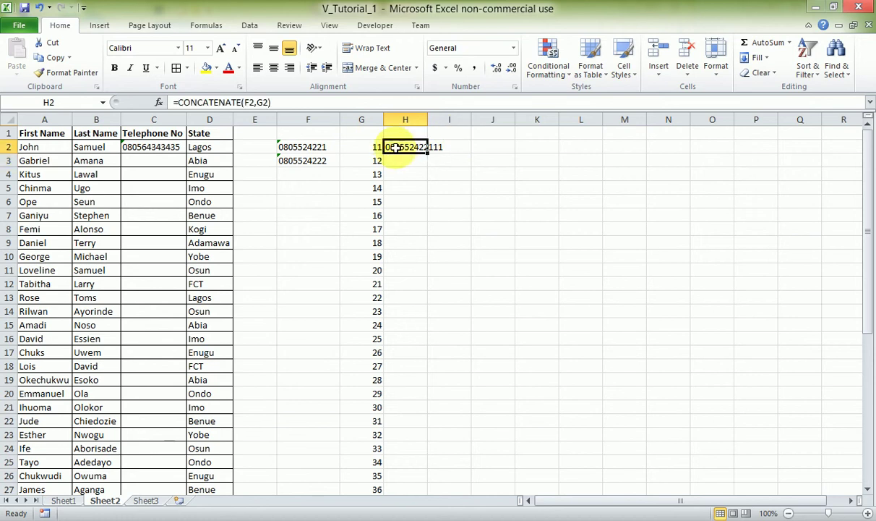
left_click(320, 147)
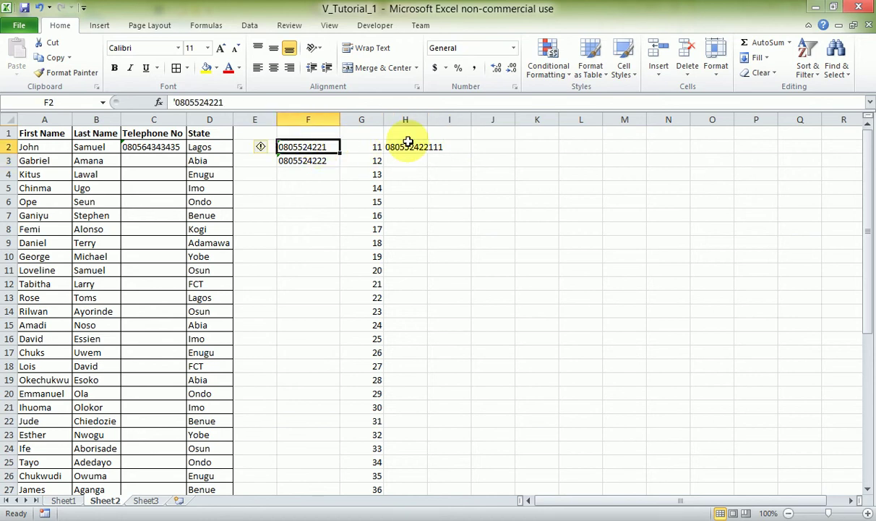
key("ctrl+c")
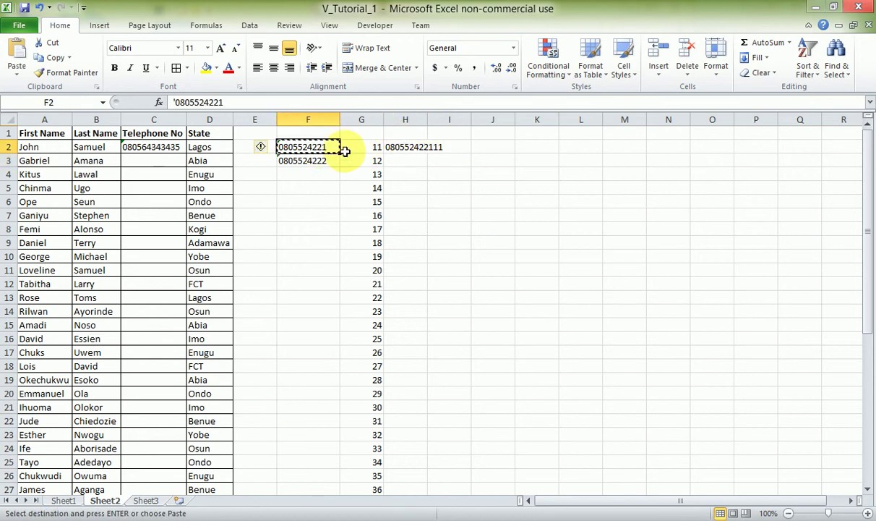
left_click_drag(318, 145, 315, 462)
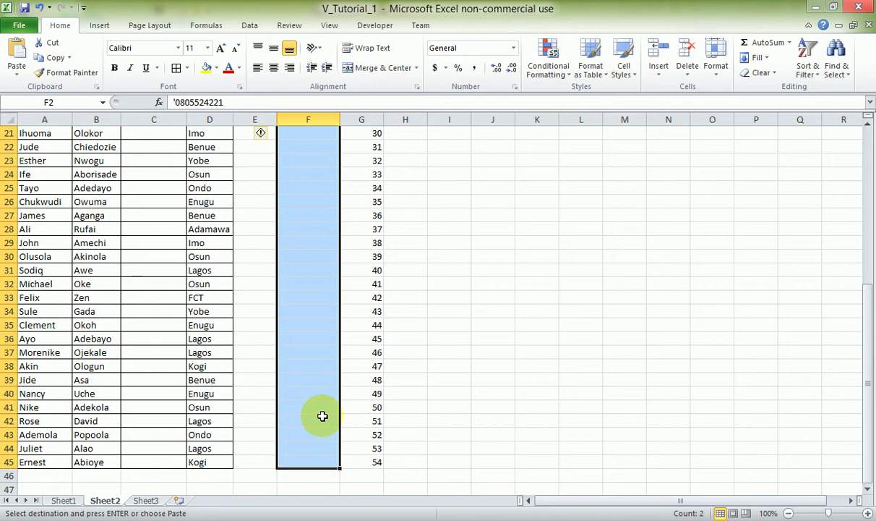
key("ctrl+v")
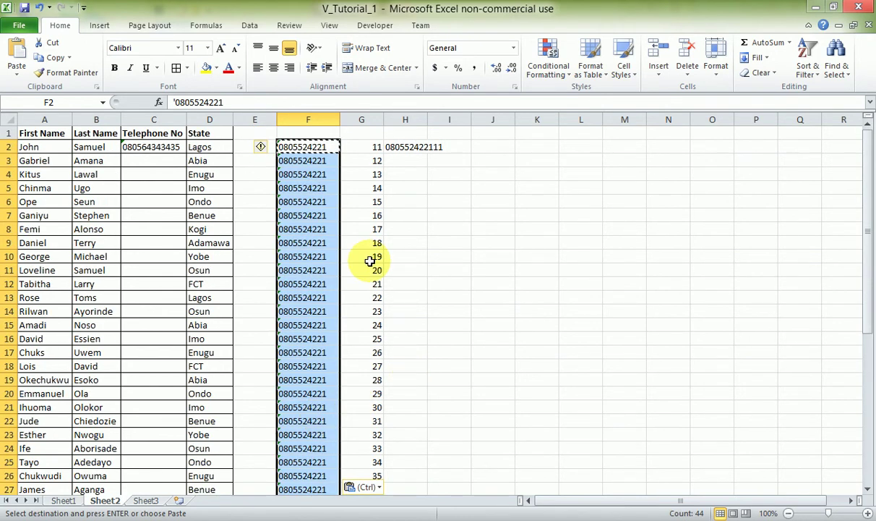
left_click(420, 203)
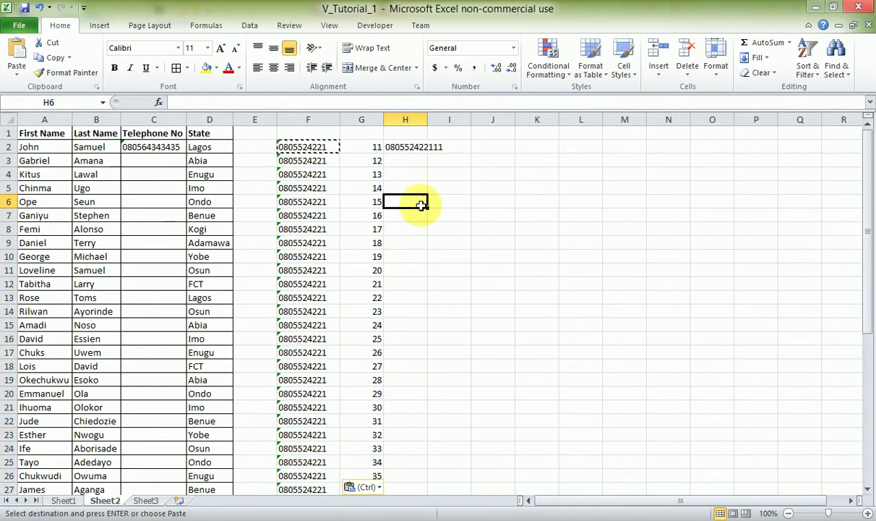
Widen column H and review the CONCATENATE formula in H2.
double_click(429, 122)
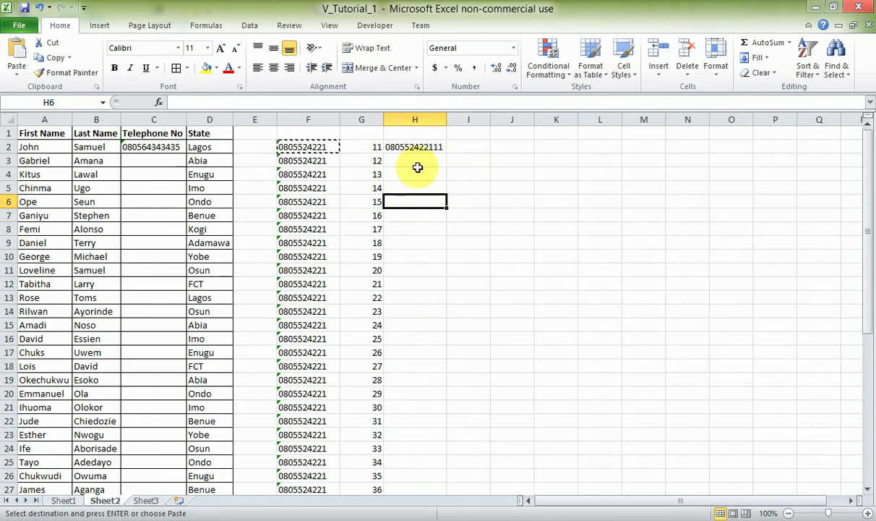
left_click(422, 146)
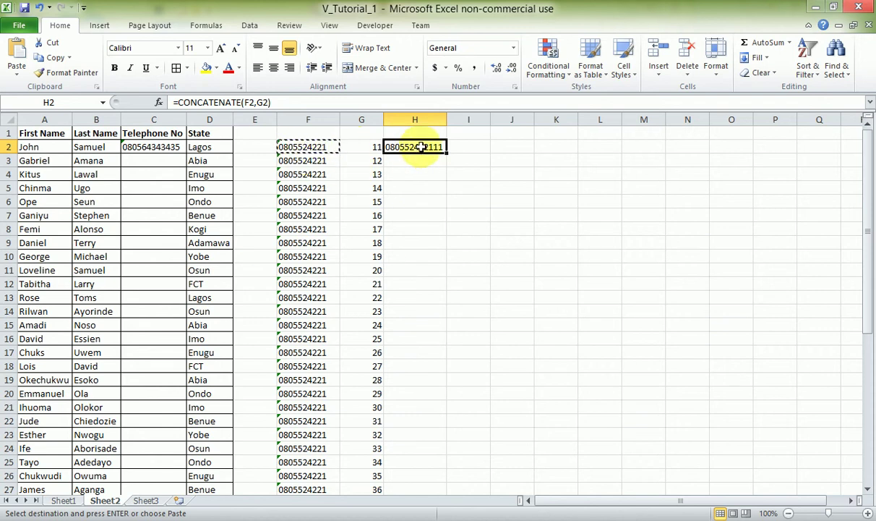
left_click(228, 102)
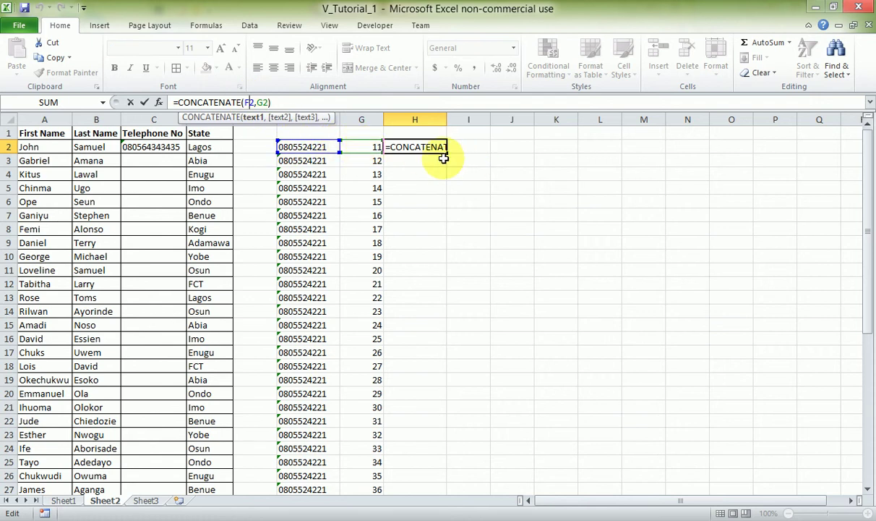
left_click(418, 186)
left_click(410, 147)
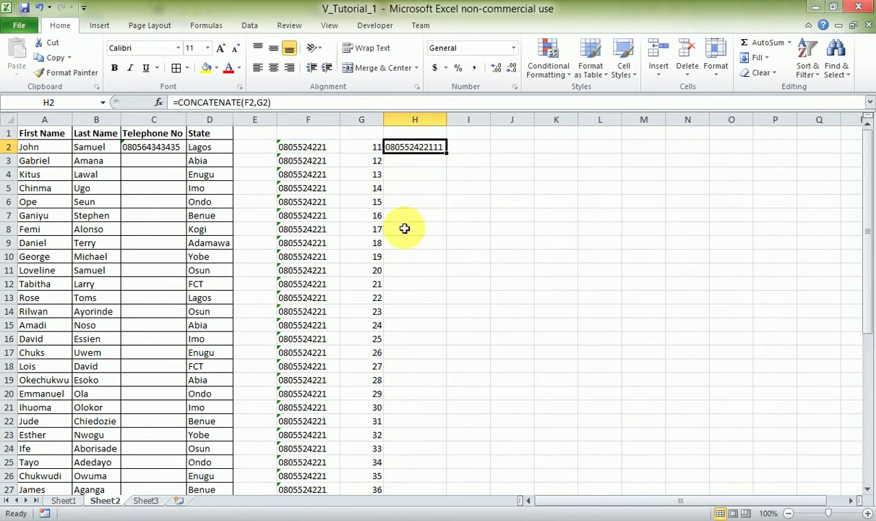
scroll(405, 227, "down", 10)
left_click_drag(408, 323, 406, 154)
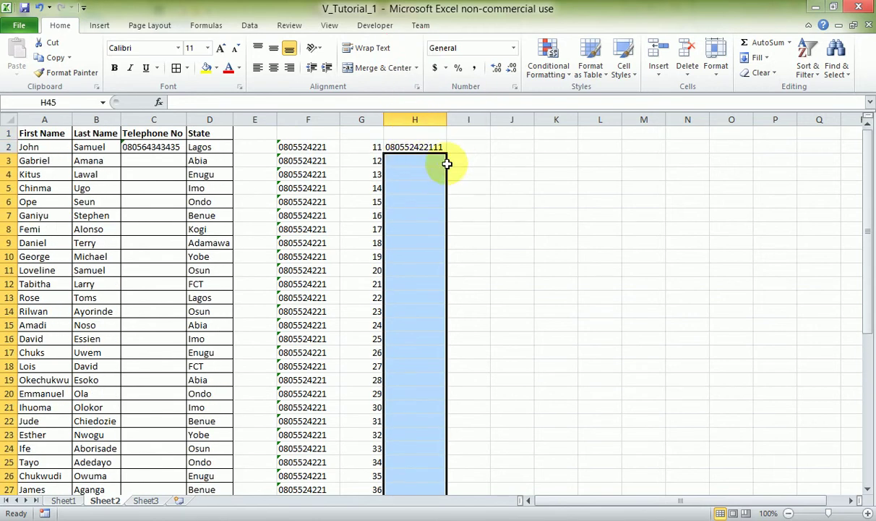
left_click(410, 145)
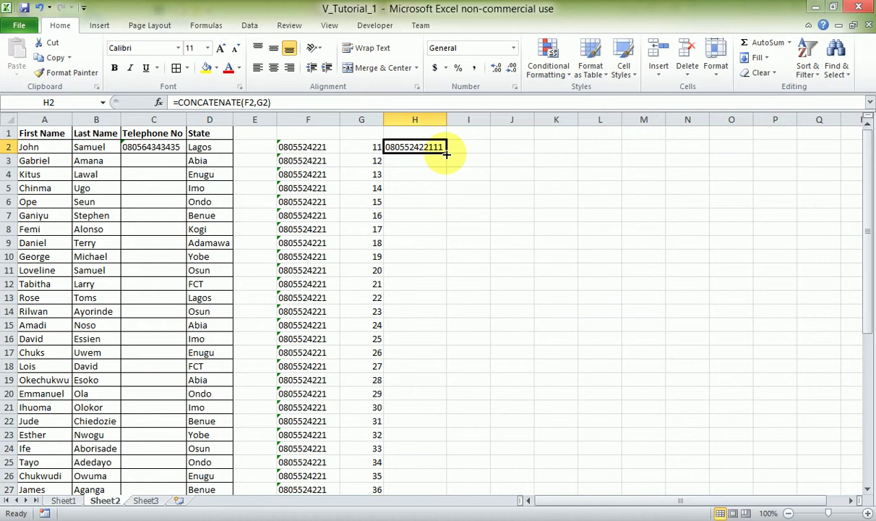
double_click(446, 153)
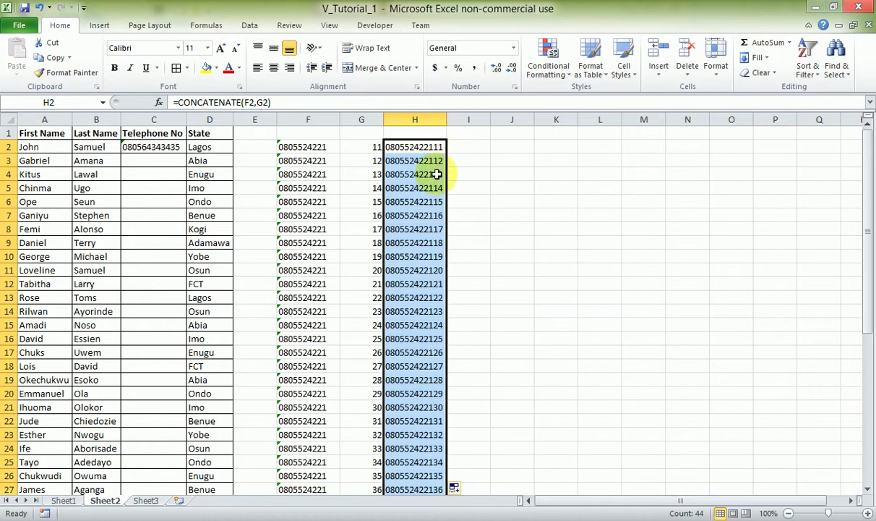
scroll(437, 174, "down", 10)
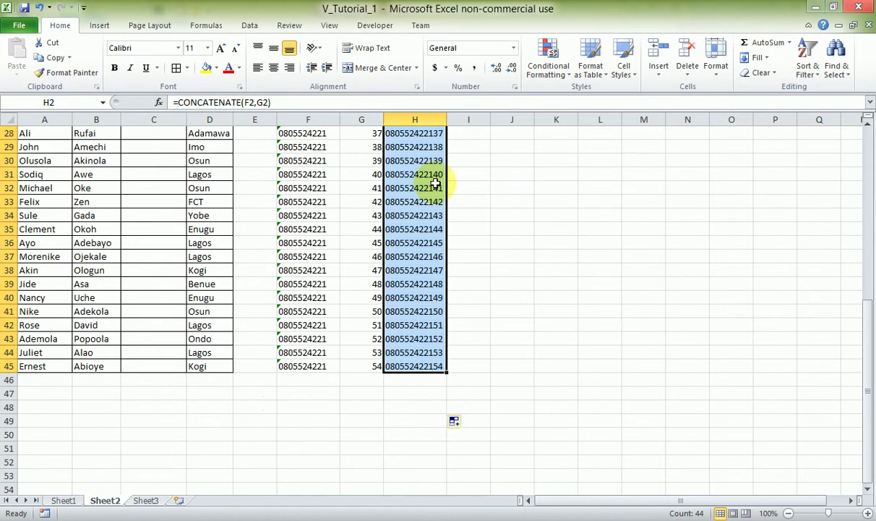
key("ctrl+c")
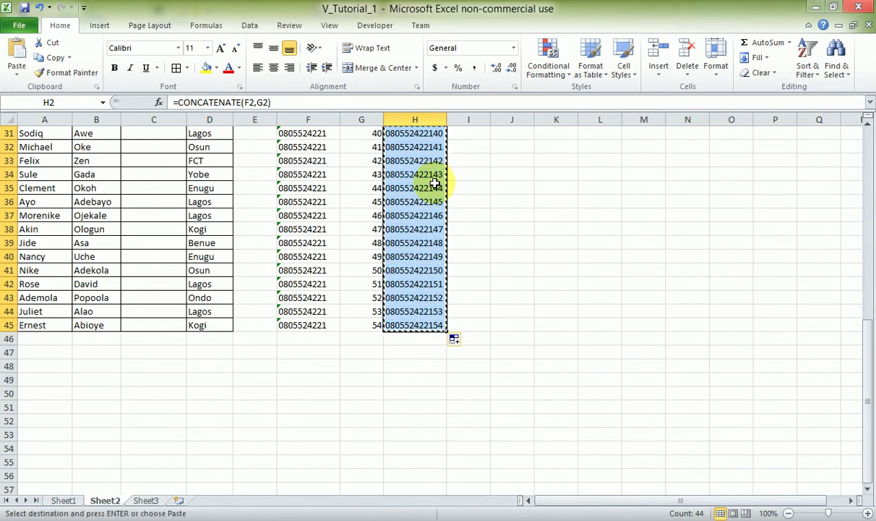
scroll(434, 184, "up", 7)
scroll(432, 187, "up", 3)
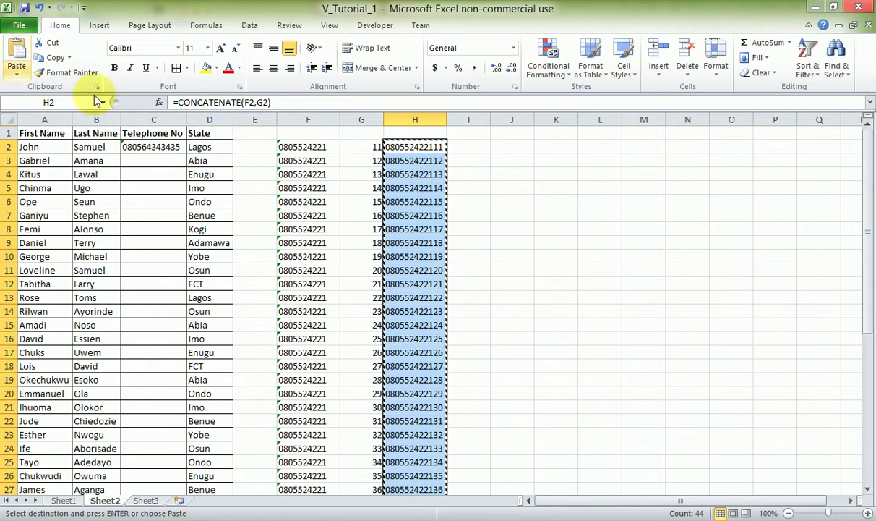
Paste the joined numbers into Telephone No starting at C2, keeping values only.
left_click(155, 147)
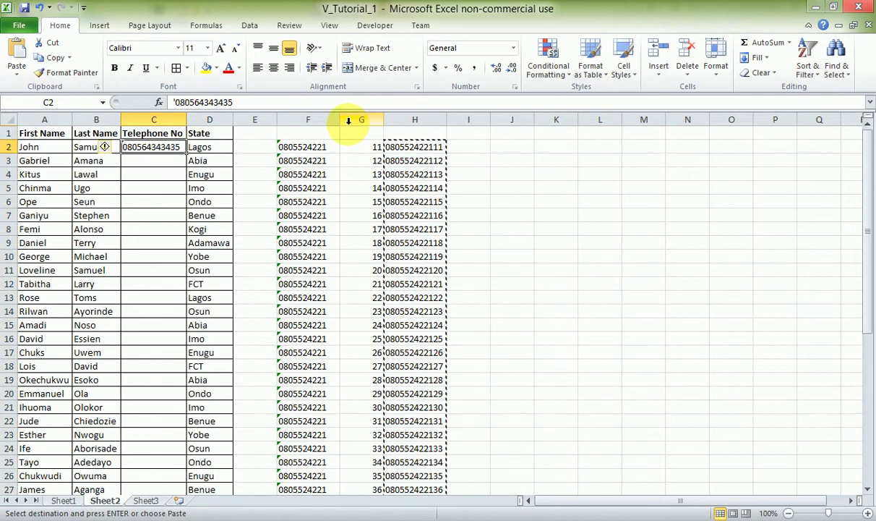
key("ctrl+v")
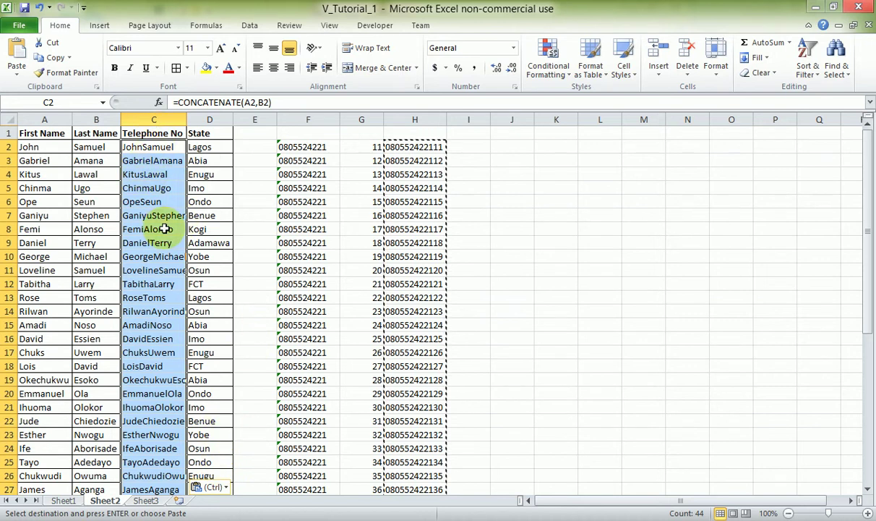
left_click(225, 488)
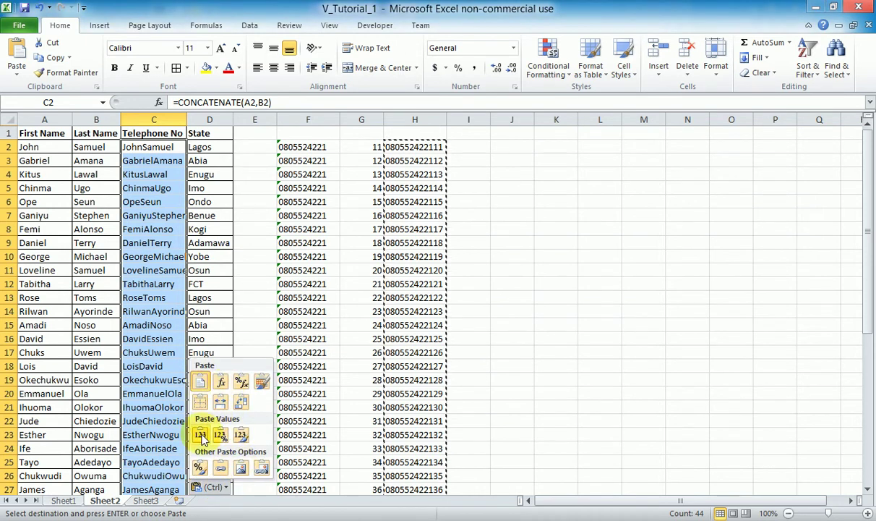
left_click(201, 435)
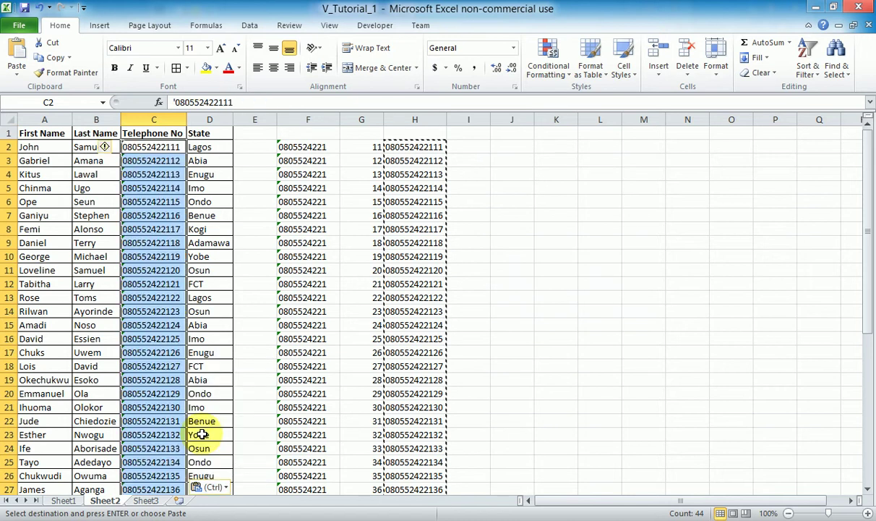
left_click(511, 257)
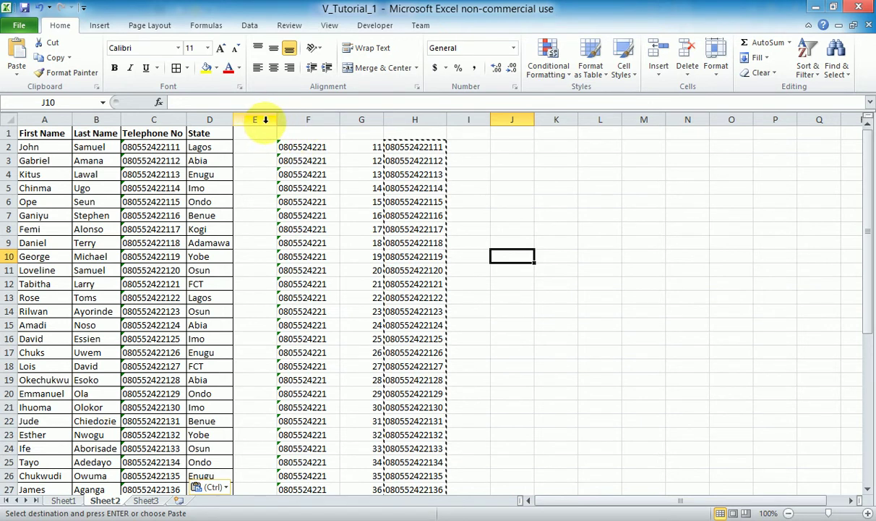
Delete the contents of columns F to H and return the active cell to A1.
left_click_drag(290, 116, 432, 124)
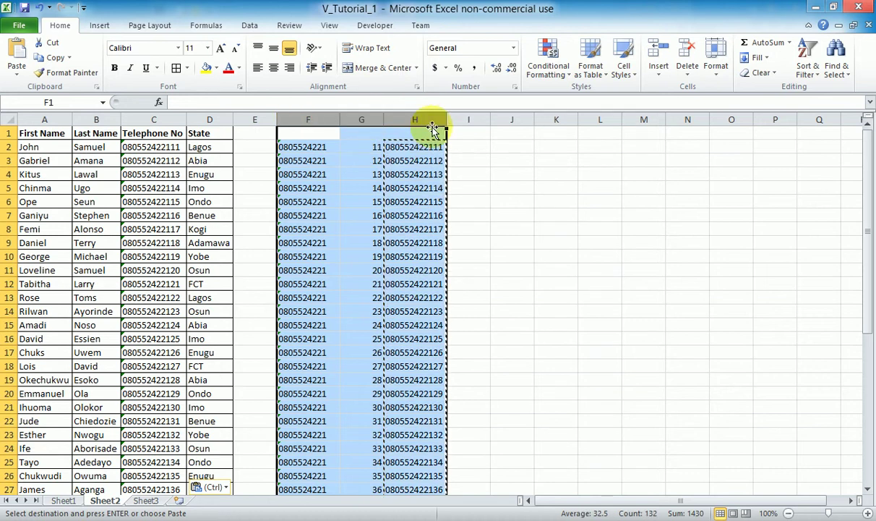
key("Delete")
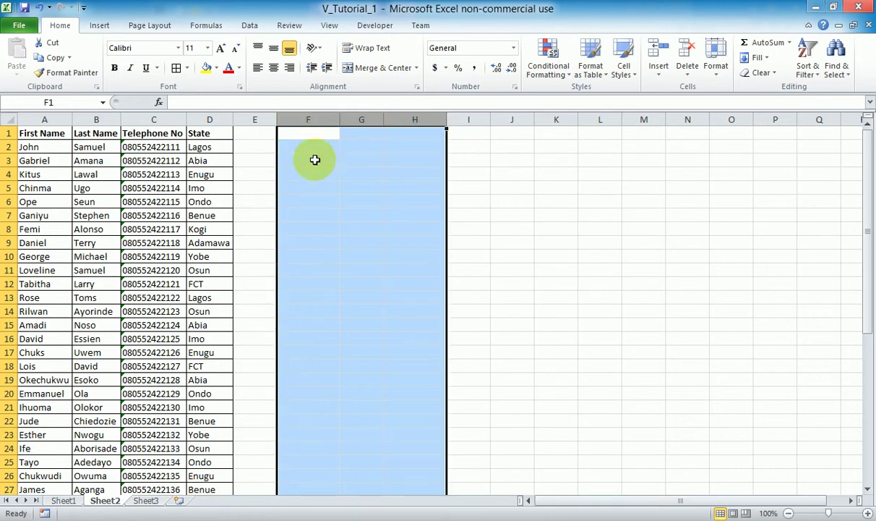
left_click(253, 184)
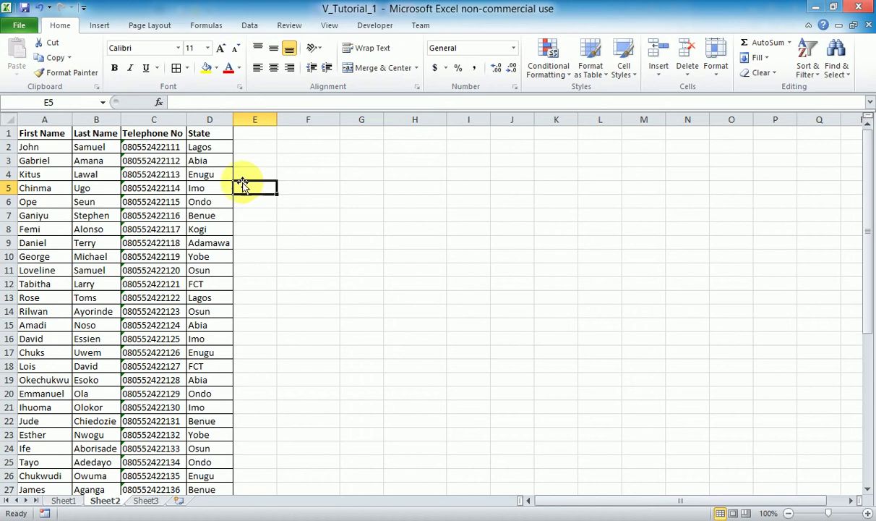
scroll(129, 232, "down", 15)
scroll(133, 238, "up", 15)
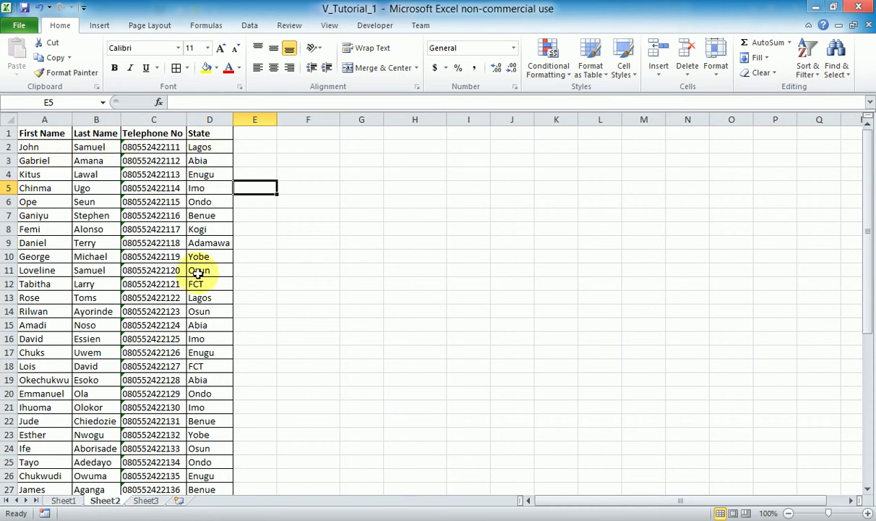
left_click(42, 134)
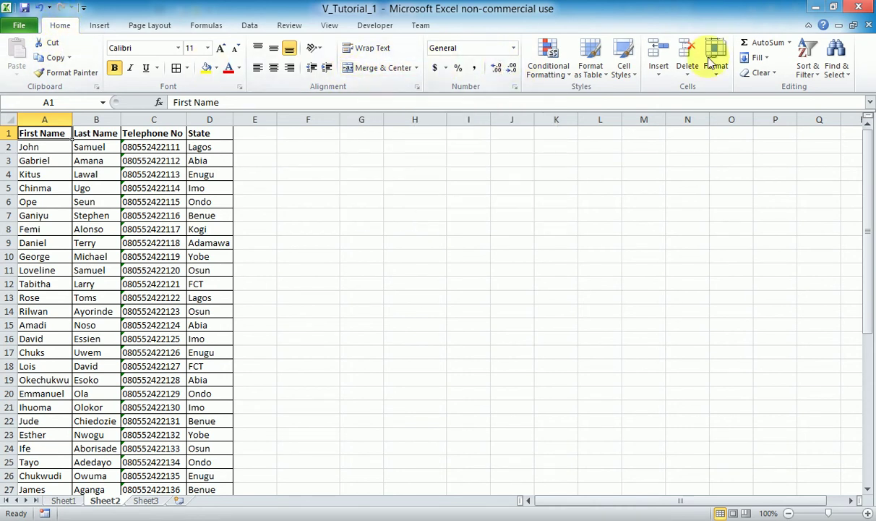
Custom-sort the contact table by First Name, A to Z, so Ademola comes first.
left_click(817, 75)
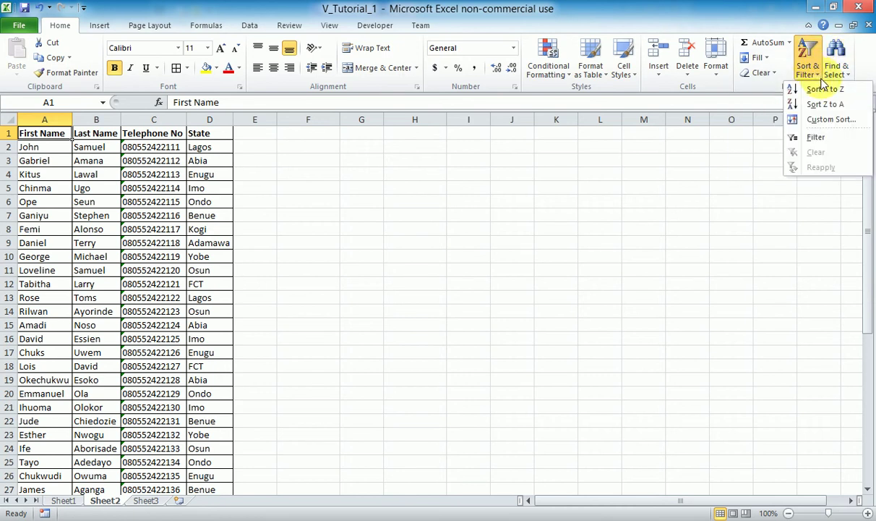
left_click(823, 123)
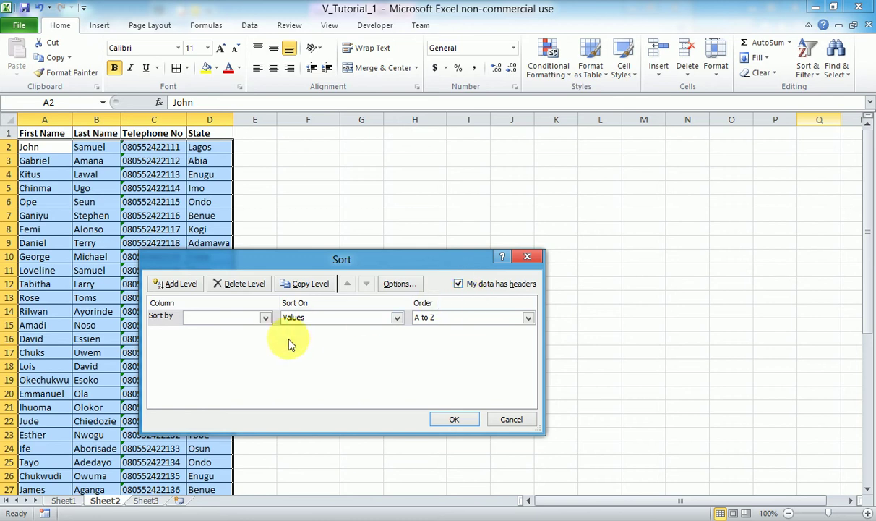
left_click(266, 319)
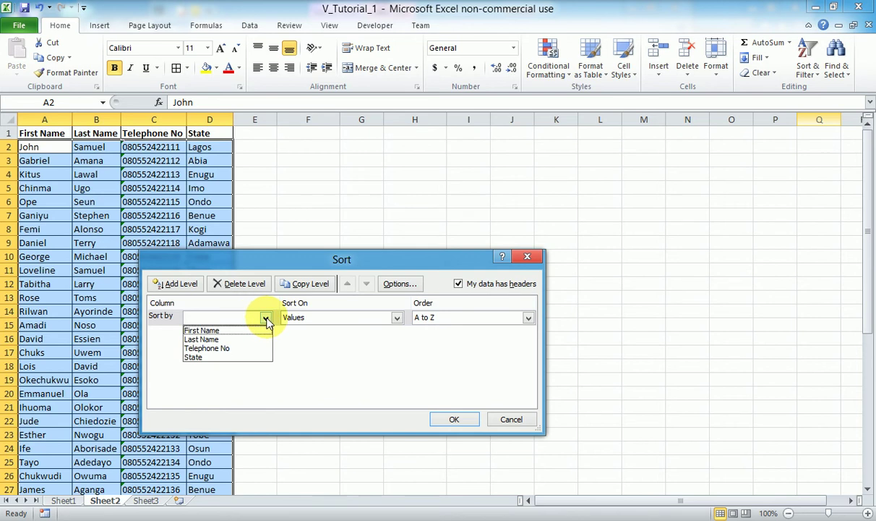
left_click(221, 333)
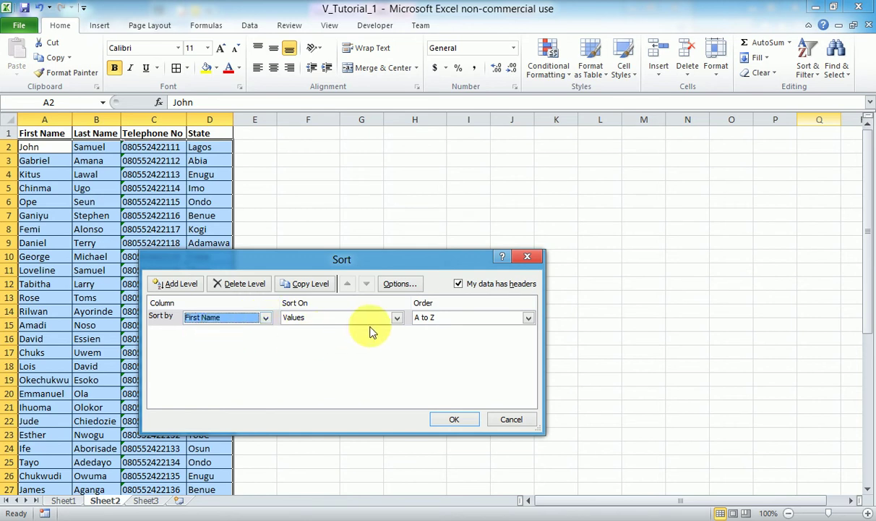
left_click(529, 319)
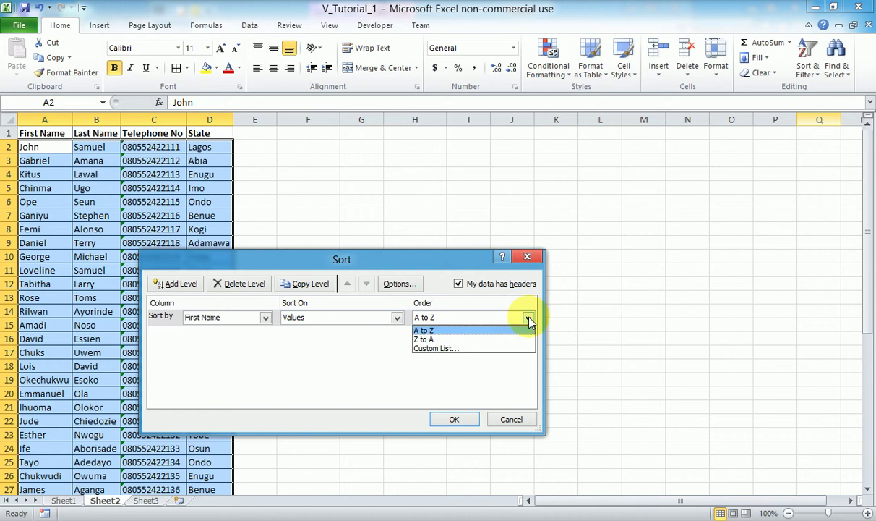
left_click(470, 330)
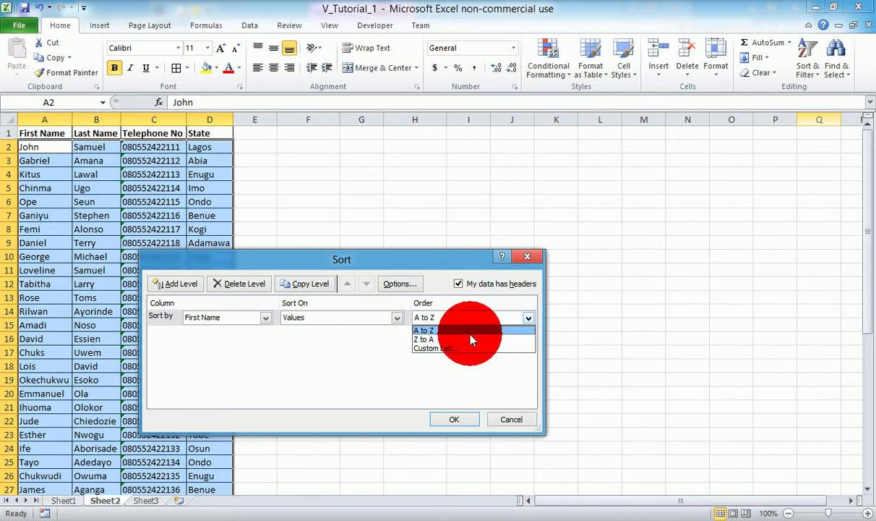
left_click(454, 420)
left_click(26, 137)
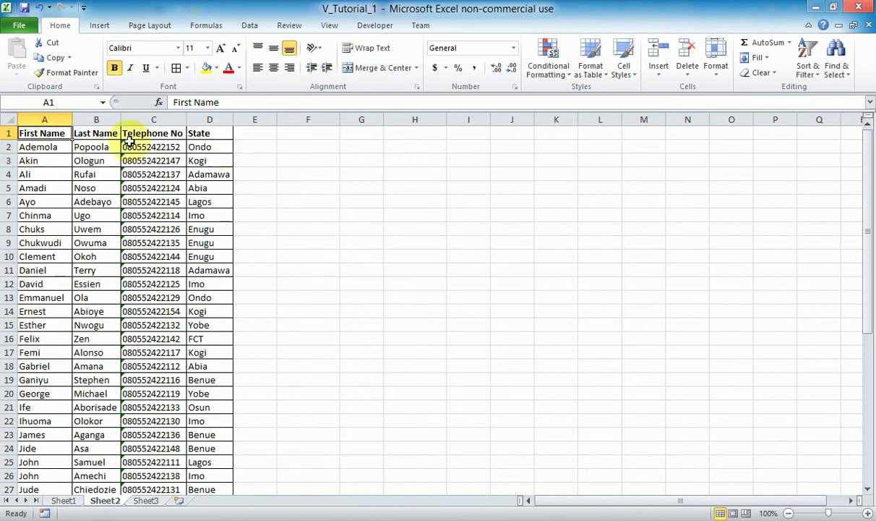
Check the First Name sort result, beginning with Ademola.
left_click(38, 148)
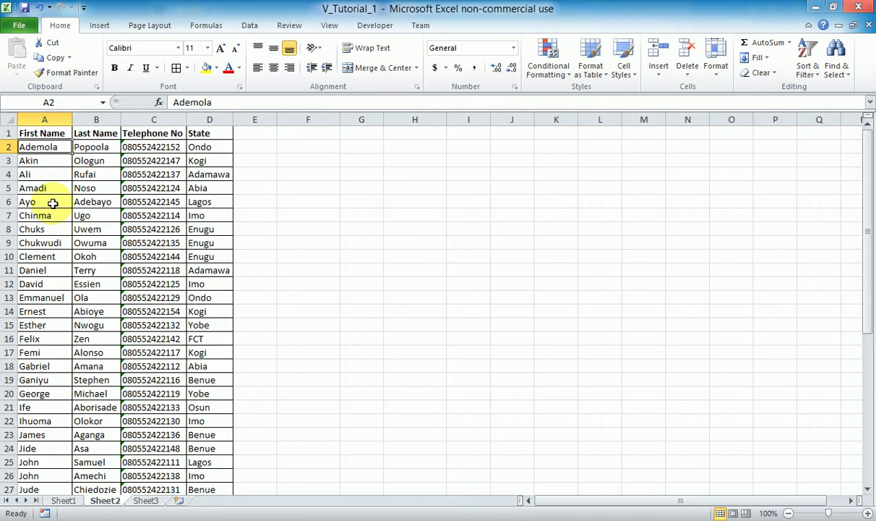
left_click(44, 119)
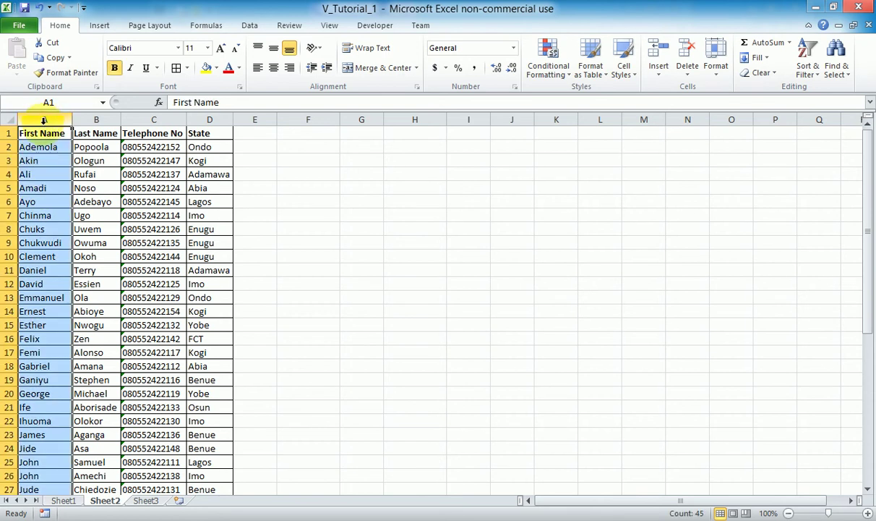
left_click(44, 150)
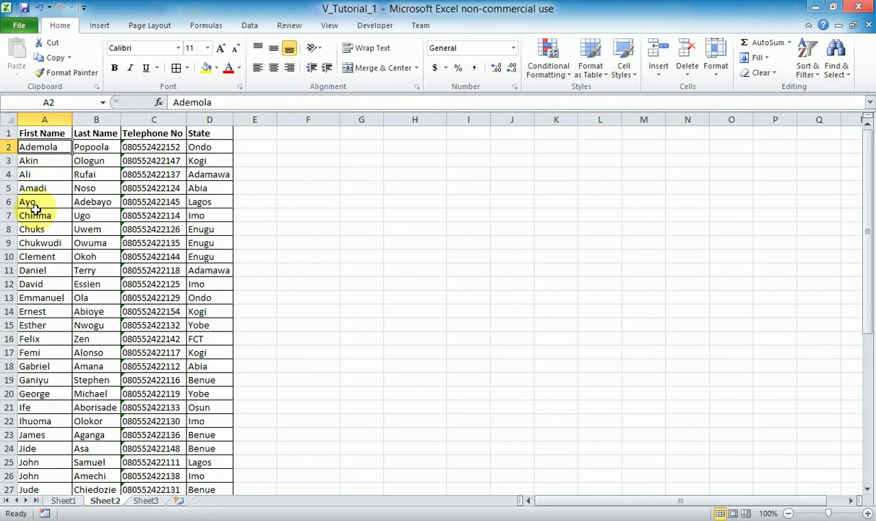
left_click(47, 135)
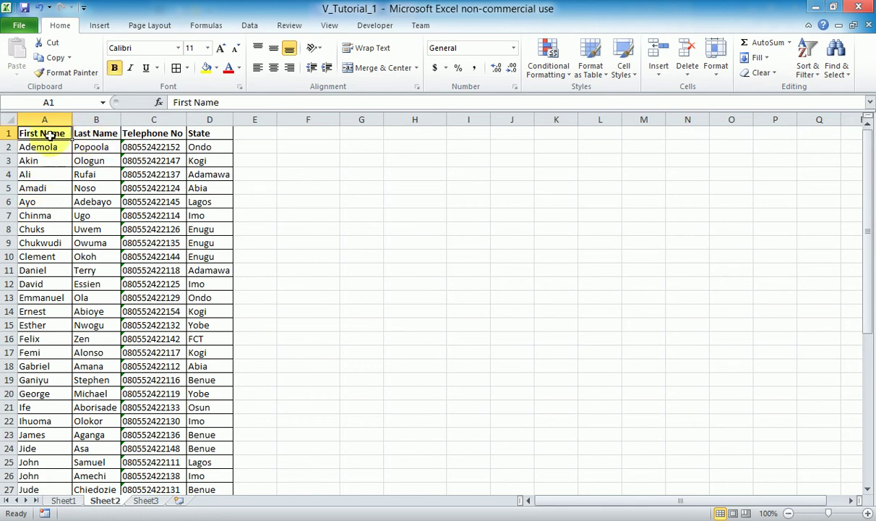
Re-sort the list by State in Custom Sort so the Abia rows lead.
left_click(817, 75)
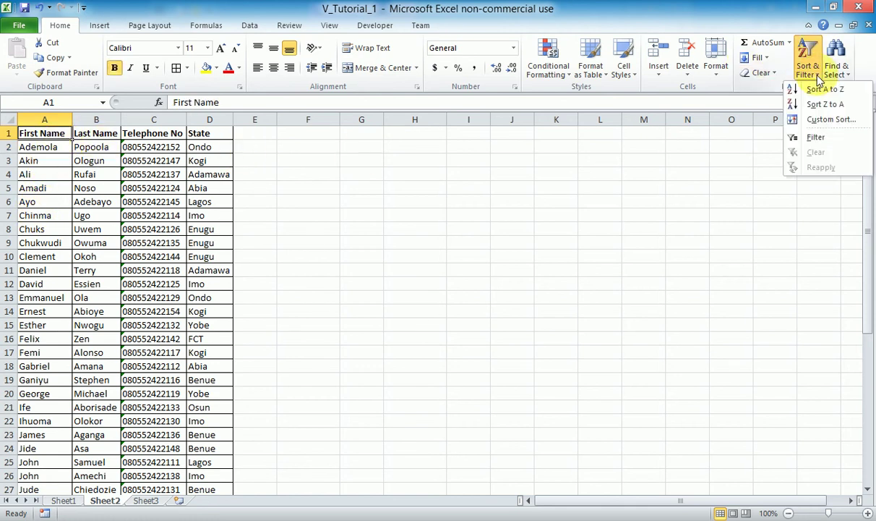
left_click(824, 119)
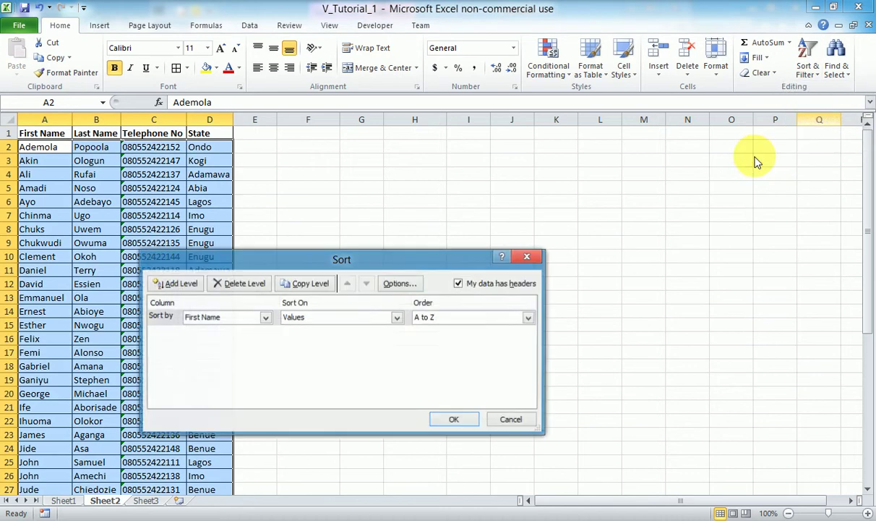
left_click(266, 319)
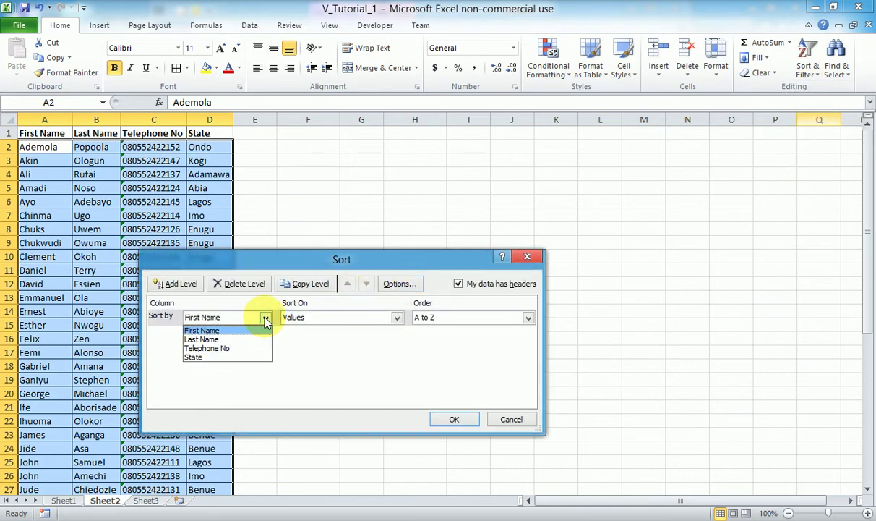
left_click(204, 359)
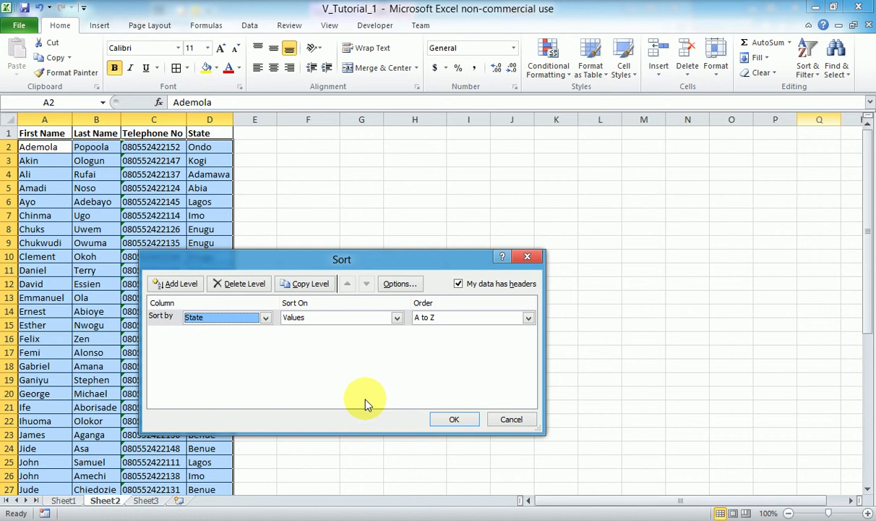
left_click(458, 419)
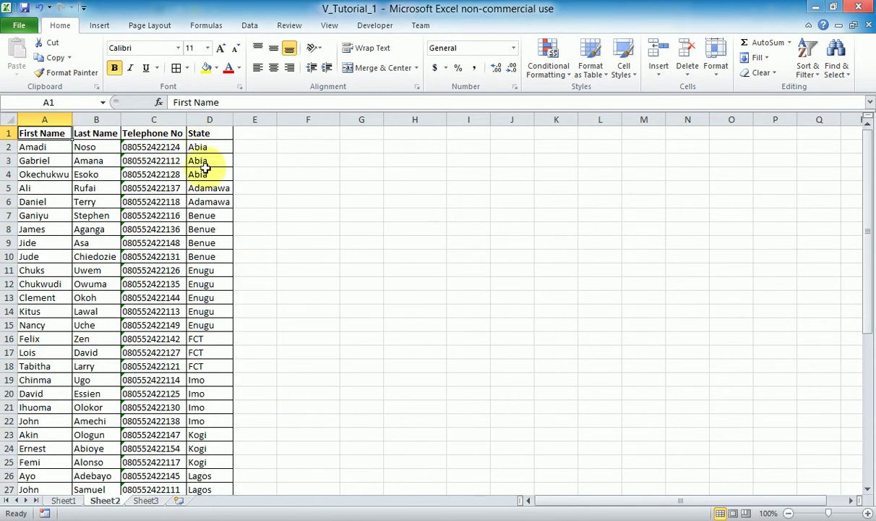
Scroll through the State-grouped list, then bring up the Sort & Filter menu.
scroll(203, 175, "down", 1)
scroll(203, 174, "down", 12)
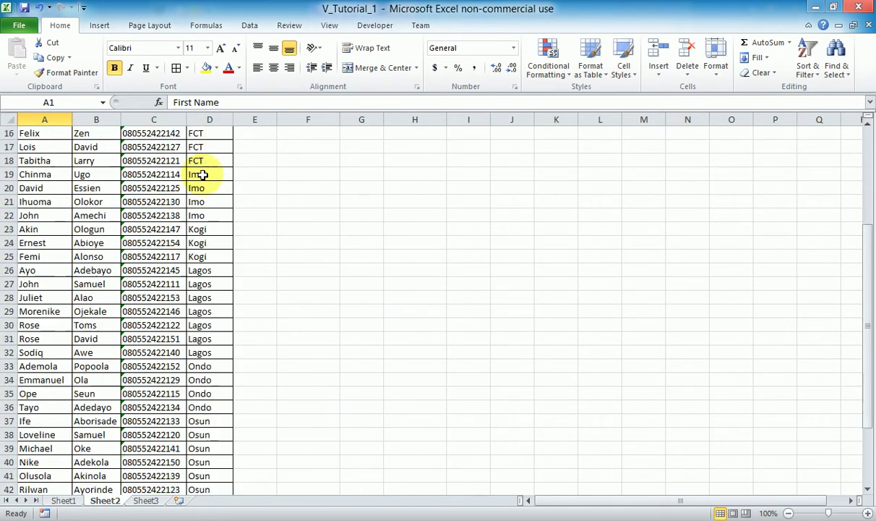
scroll(203, 175, "up", 6)
scroll(203, 175, "up", 7)
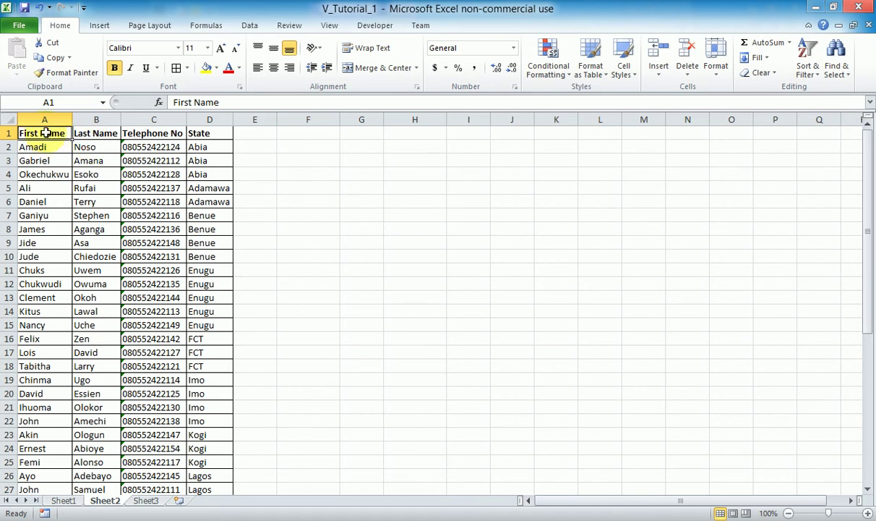
left_click(43, 119)
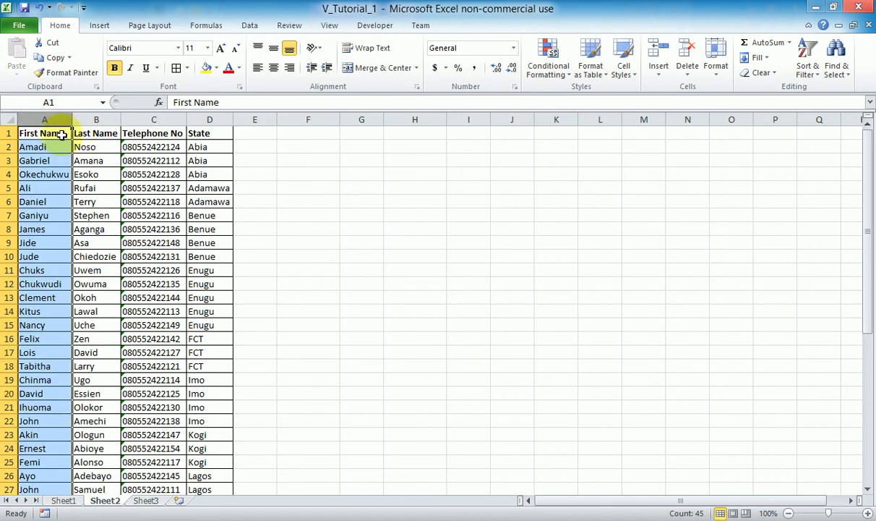
left_click(63, 133)
left_click(808, 72)
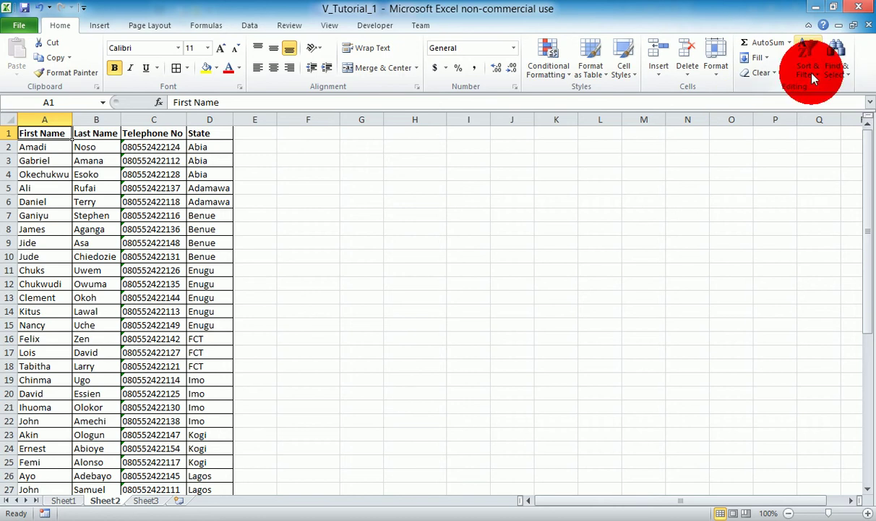
Add a Then by First Name level under State in Custom Sort and apply it.
left_click(826, 119)
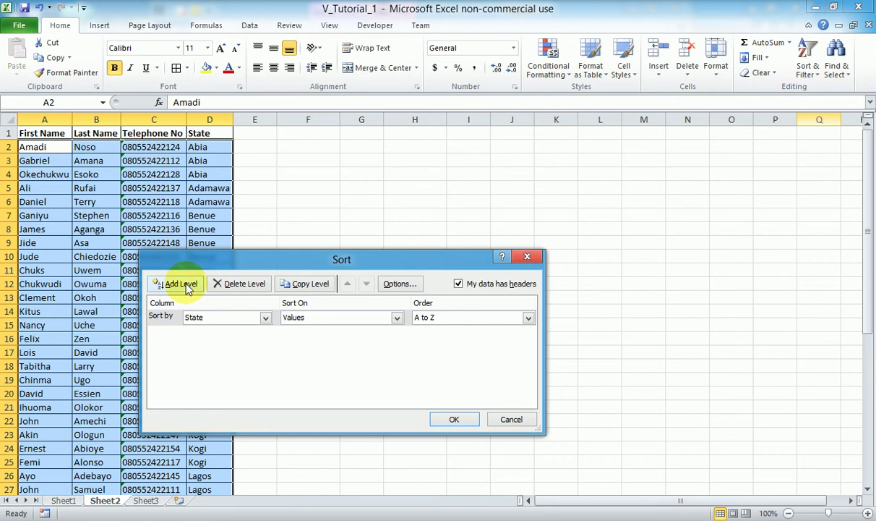
left_click(180, 285)
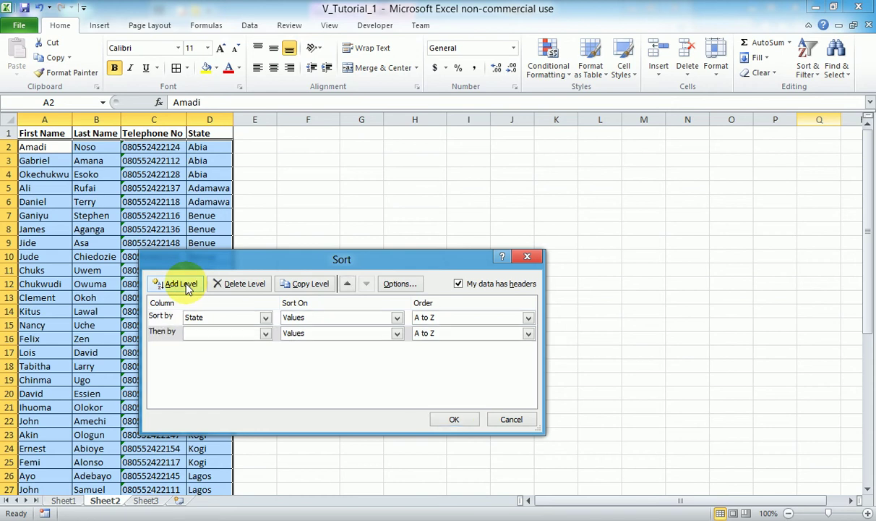
left_click(265, 333)
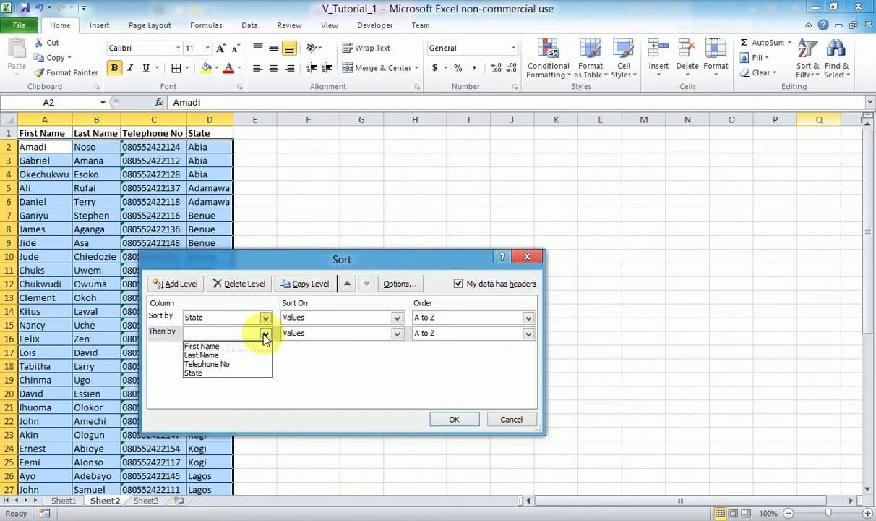
left_click(221, 346)
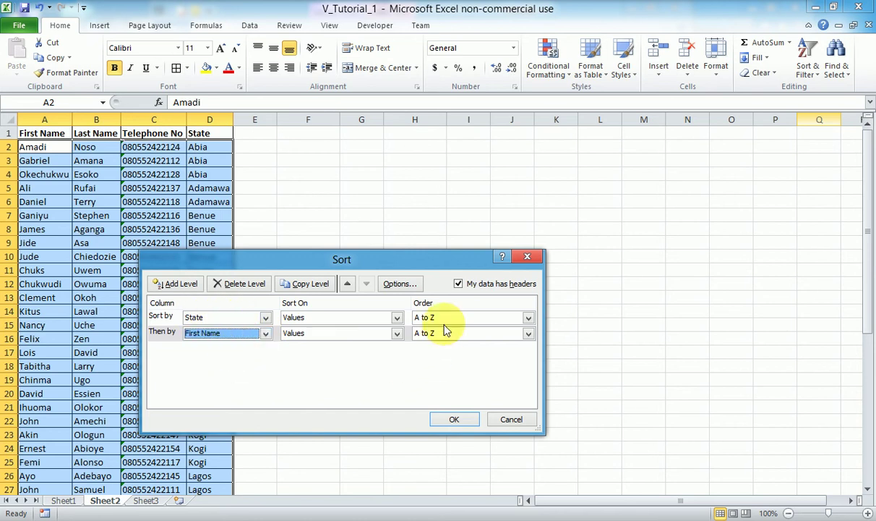
left_click(454, 419)
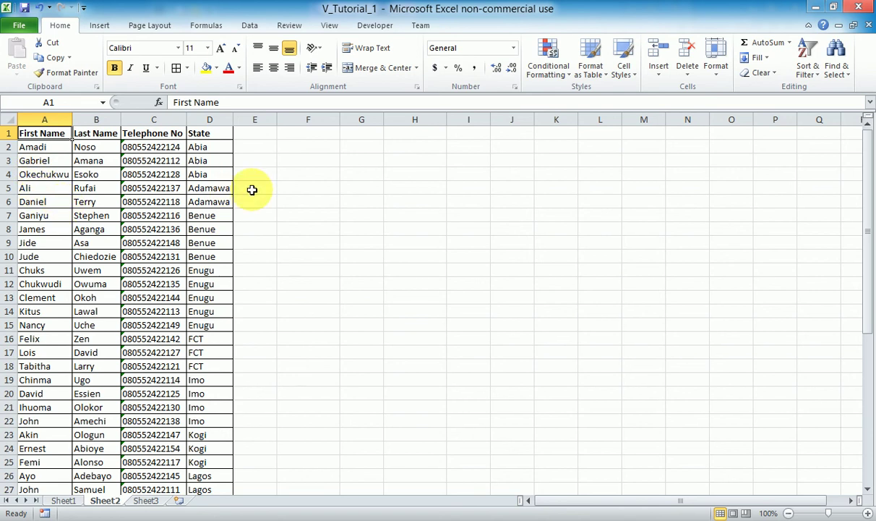
left_click(202, 148)
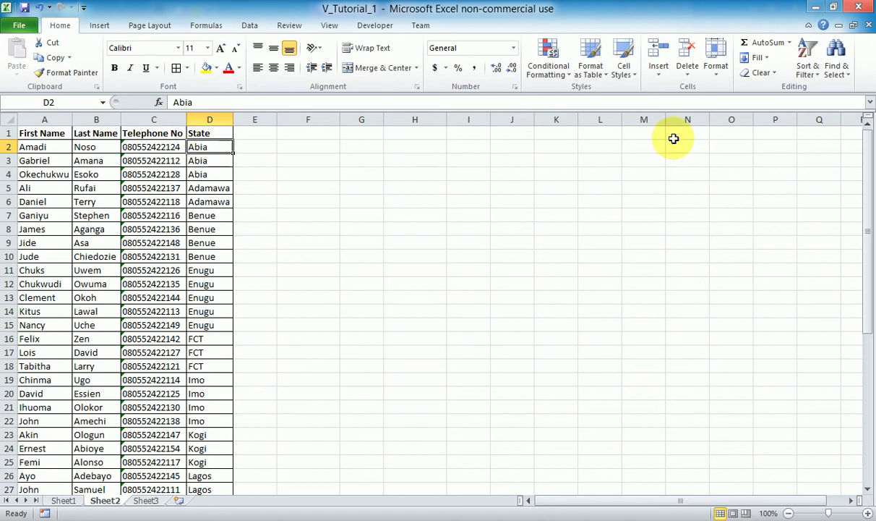
Turn on AutoFilter and filter the State column to Abia only, leaving 3 of 44 contacts.
left_click(815, 76)
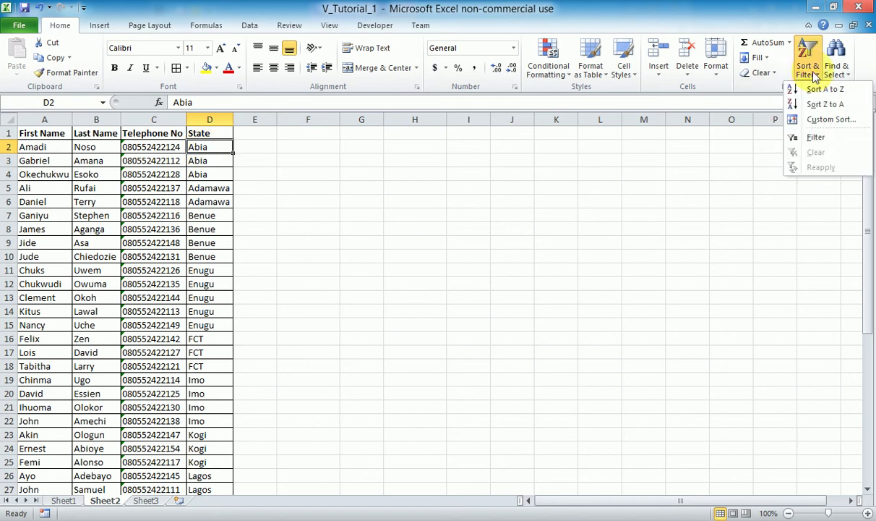
left_click(817, 138)
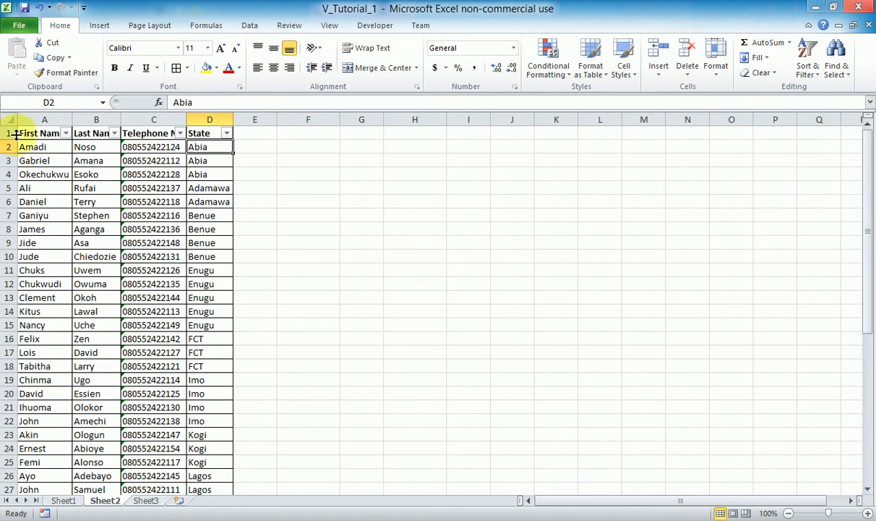
left_click(227, 134)
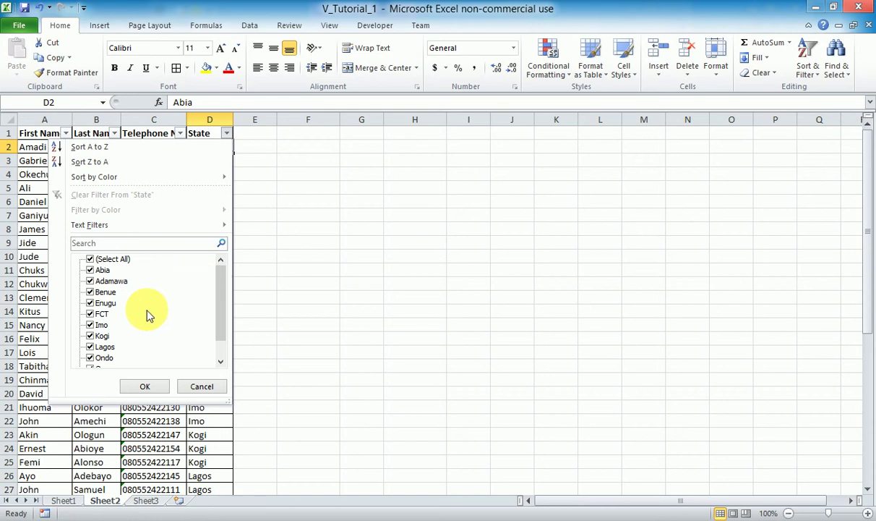
left_click_drag(215, 313, 217, 341)
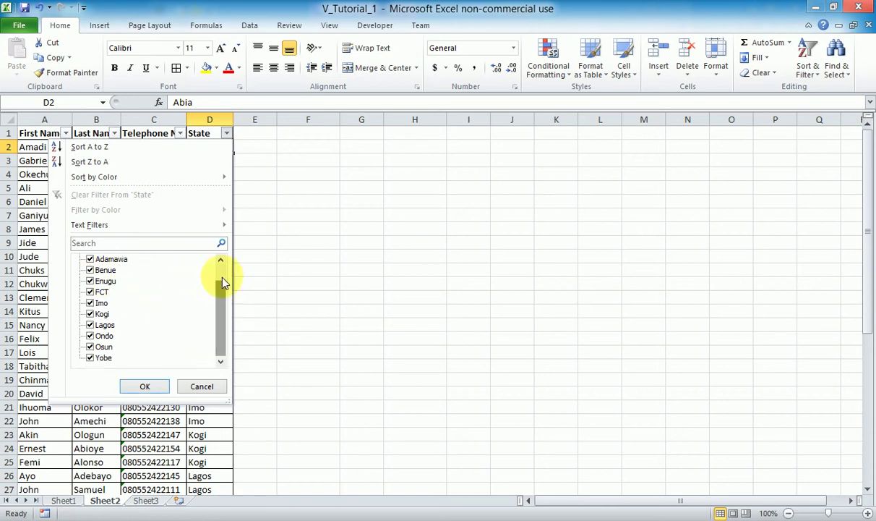
left_click_drag(222, 289, 221, 249)
left_click(89, 260)
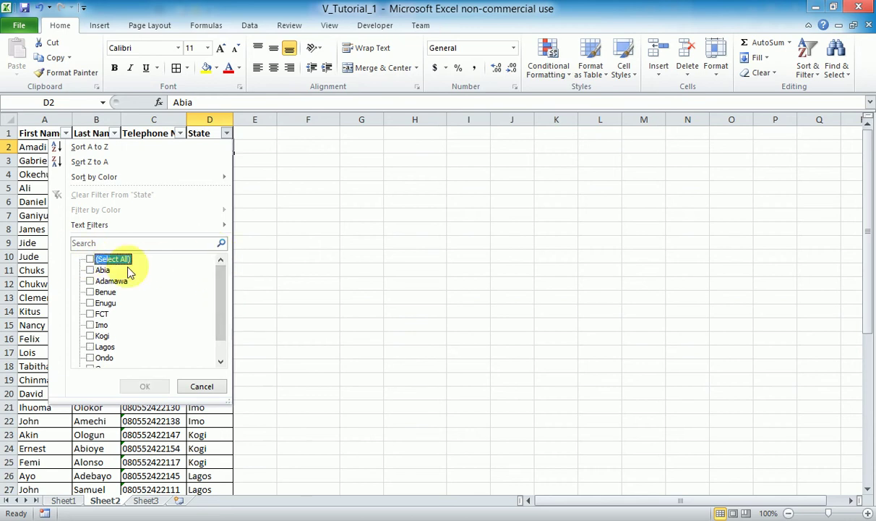
left_click(91, 270)
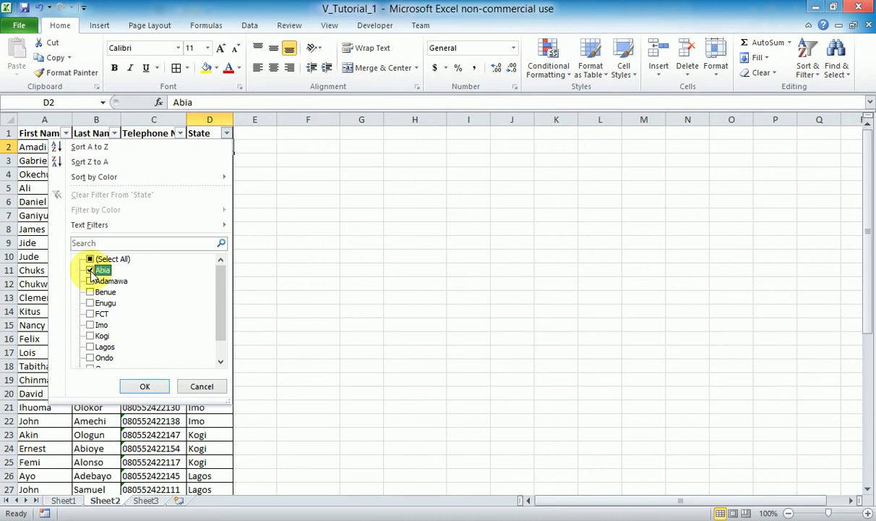
left_click(151, 388)
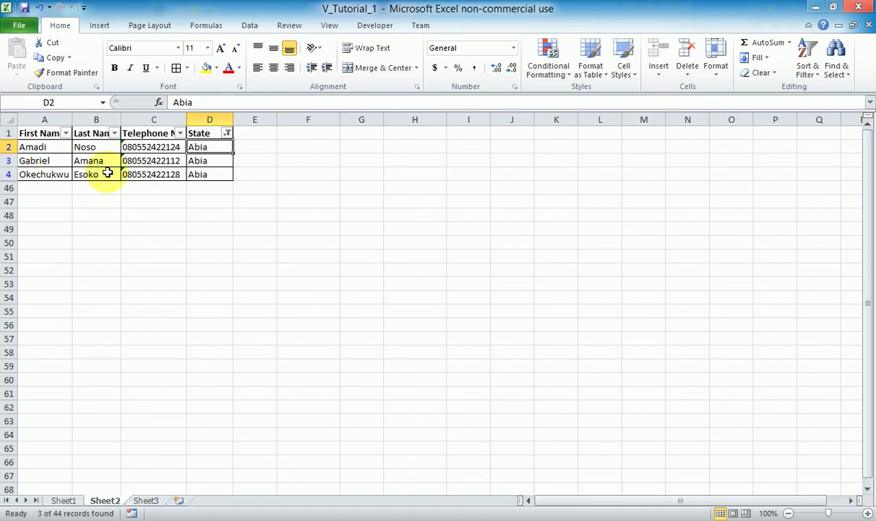
Add Benue and Kogi to the State filter, then turn AutoFilter off to show all 44 contacts.
left_click(227, 134)
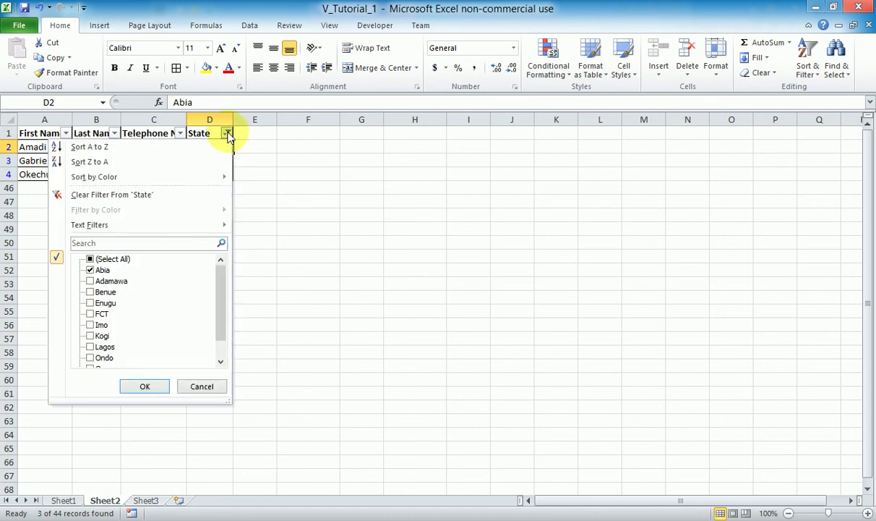
left_click(90, 292)
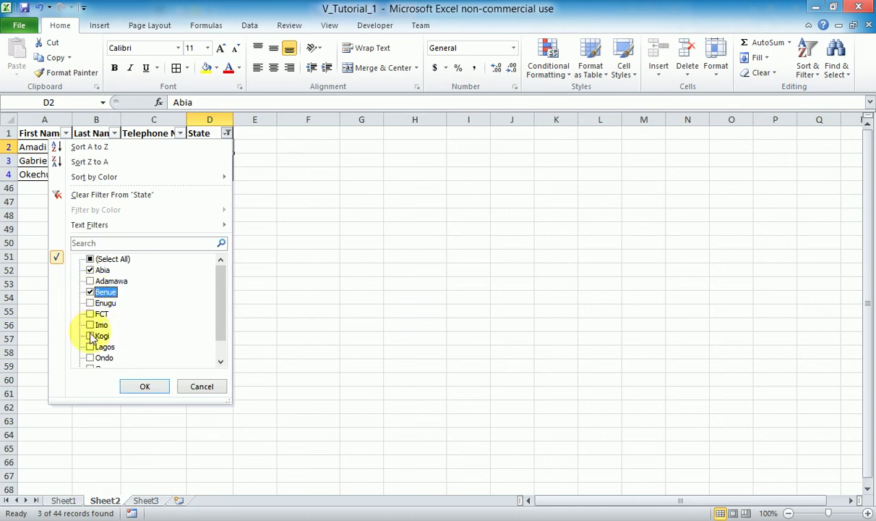
left_click(90, 336)
left_click(147, 386)
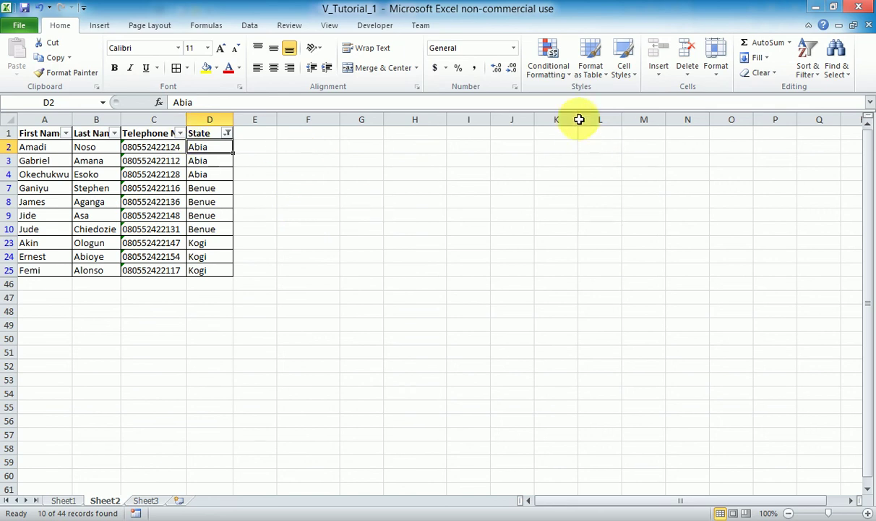
left_click(806, 69)
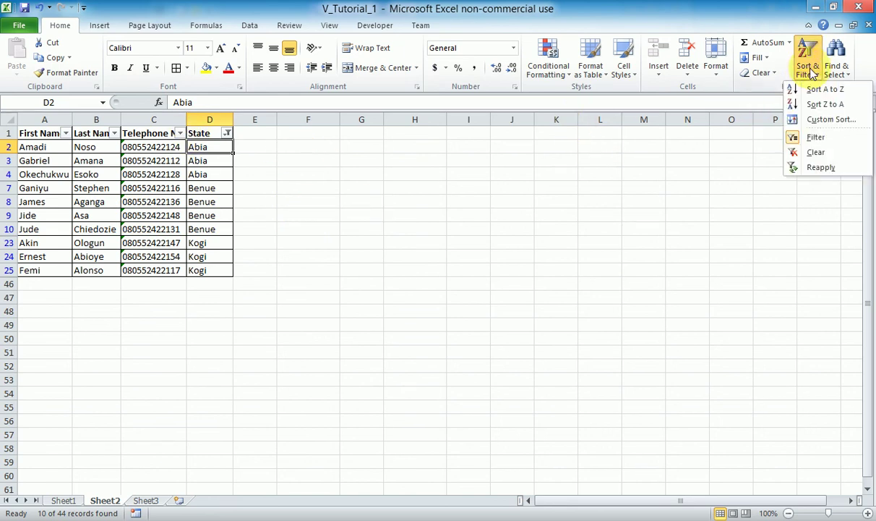
left_click(809, 139)
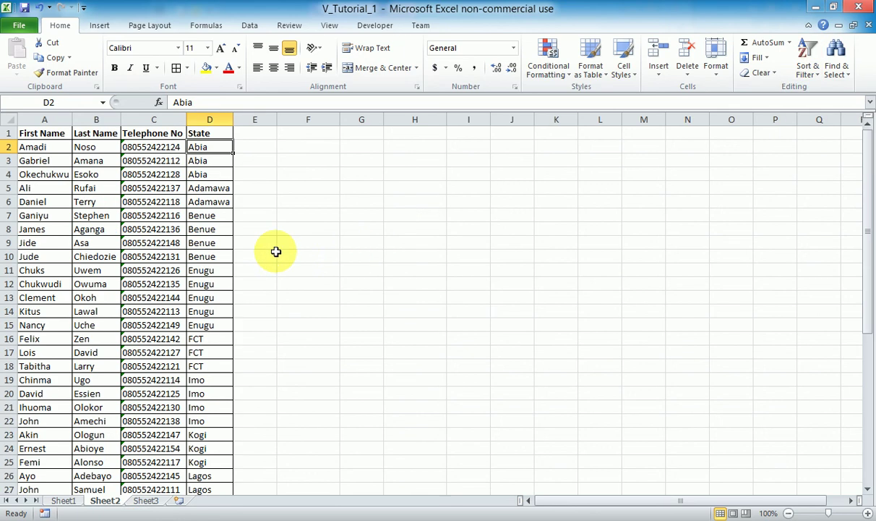